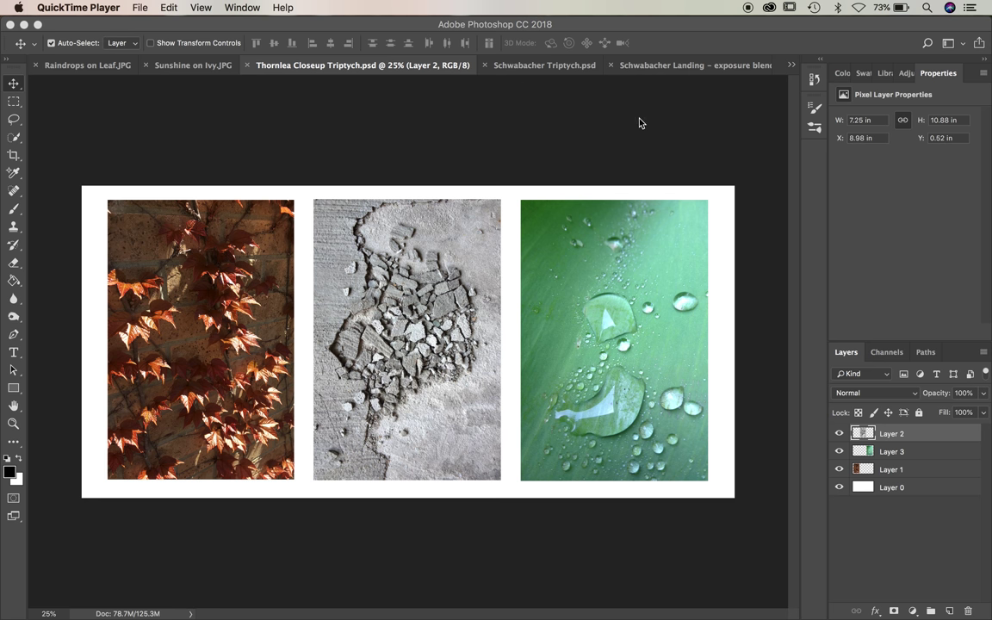
# - Bring Photoshop forward and switch to the Schwabacher Triptych.psd document
pyautogui.click(549, 70)
pyautogui.click(549, 67)
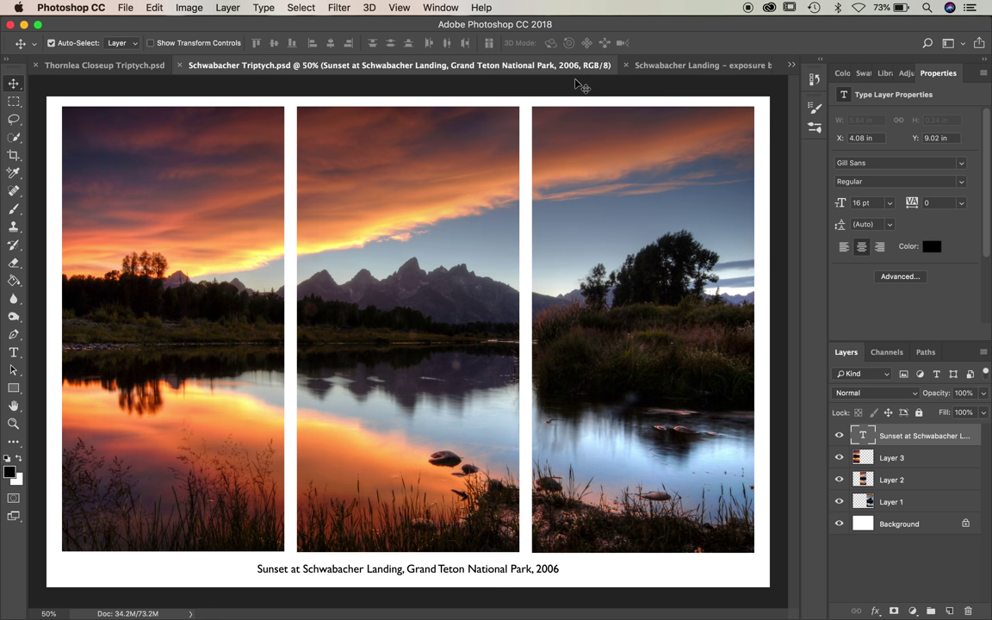
pyautogui.click(688, 68)
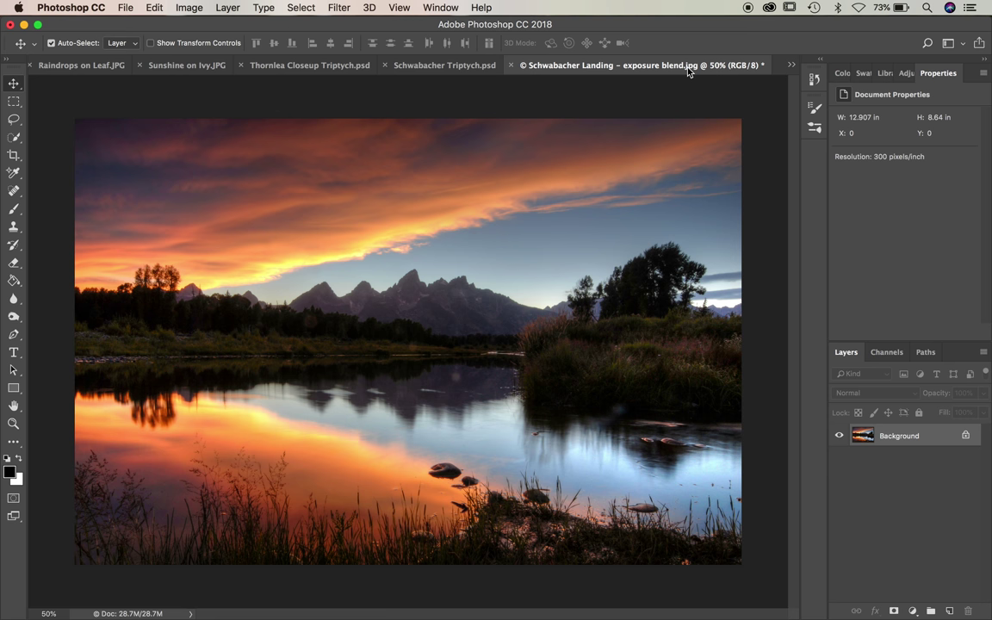
pyautogui.click(440, 66)
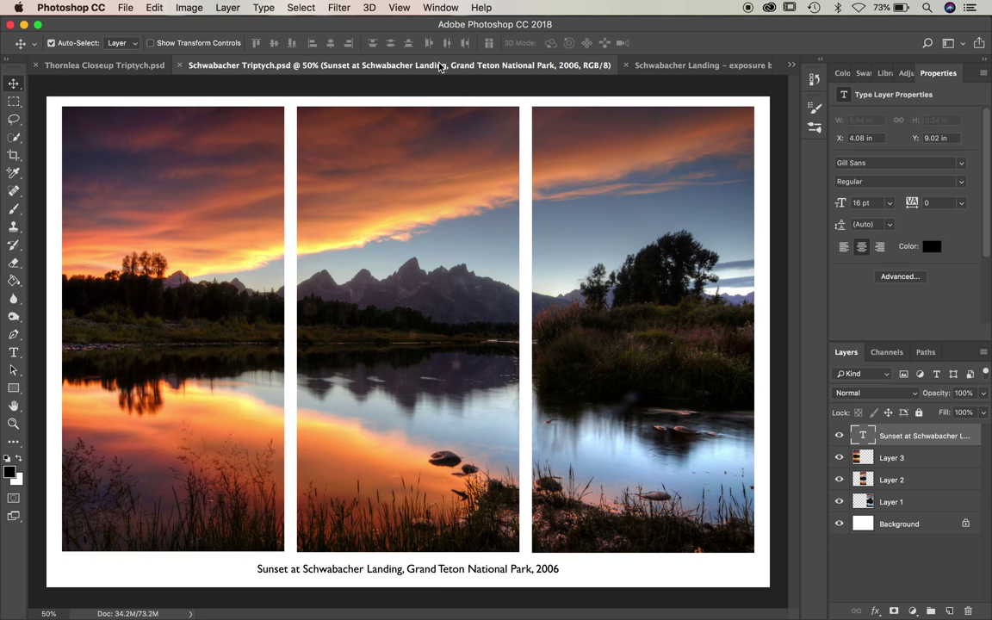
pyautogui.click(791, 66)
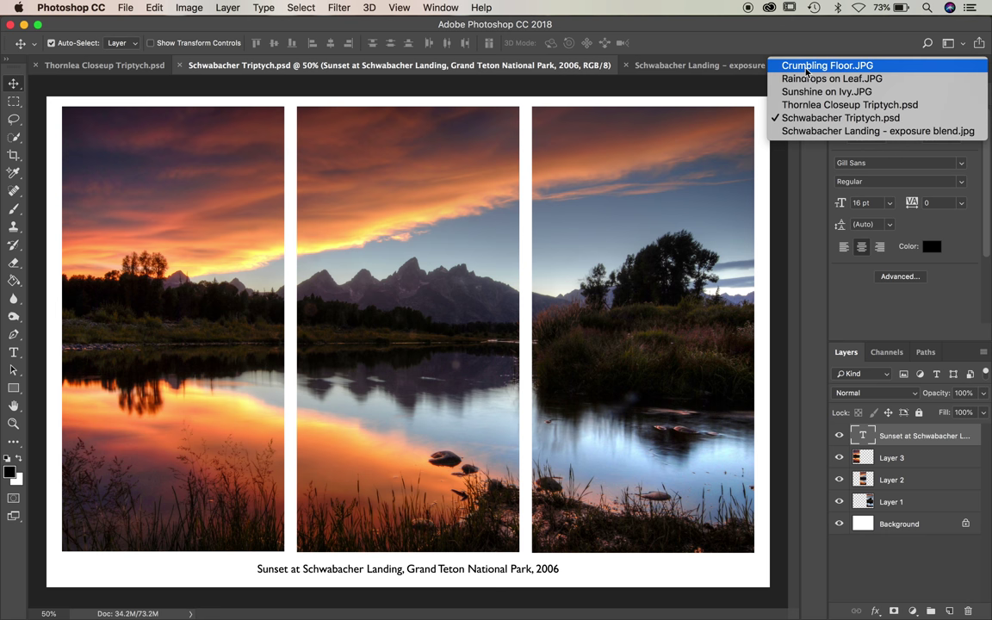
# - Check Crumbling Floor.JPG's 2448 × 3264 px size without changing it, then switch to Raindrops on Leaf.JPG
pyautogui.click(807, 69)
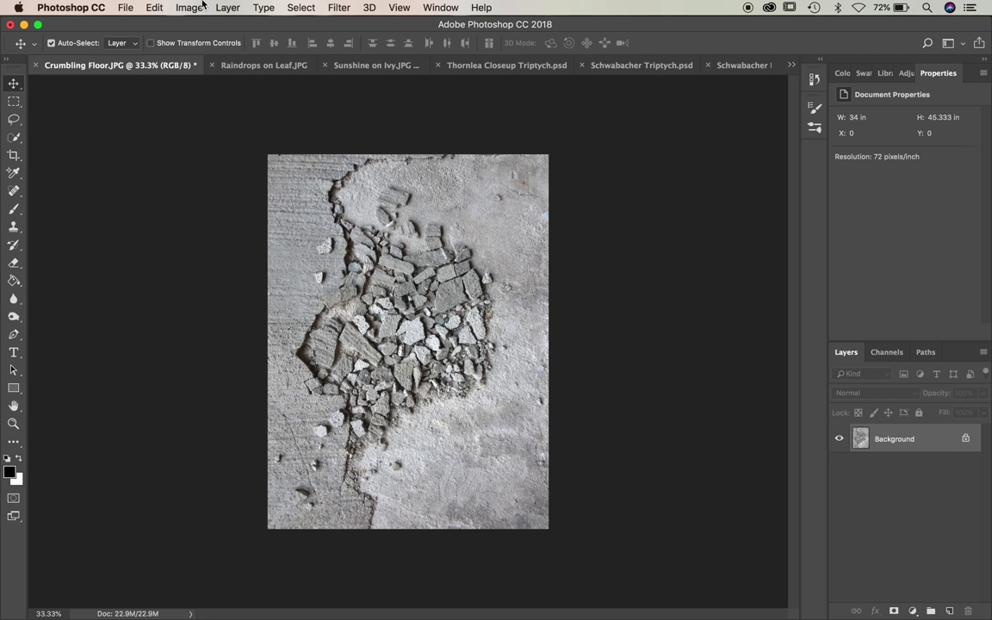
pyautogui.click(124, 7)
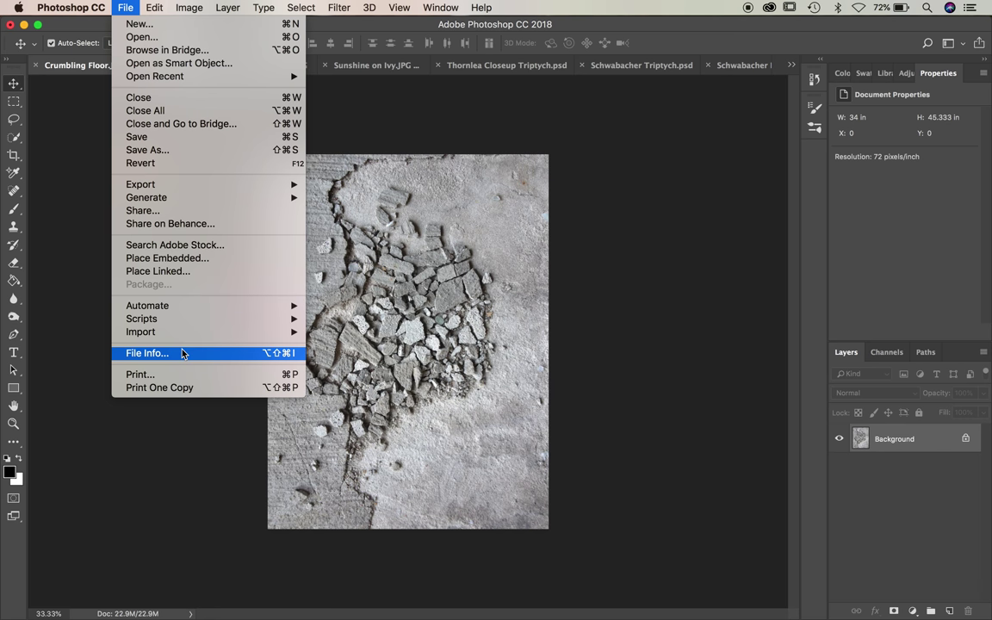
pyautogui.moveTo(176, 7)
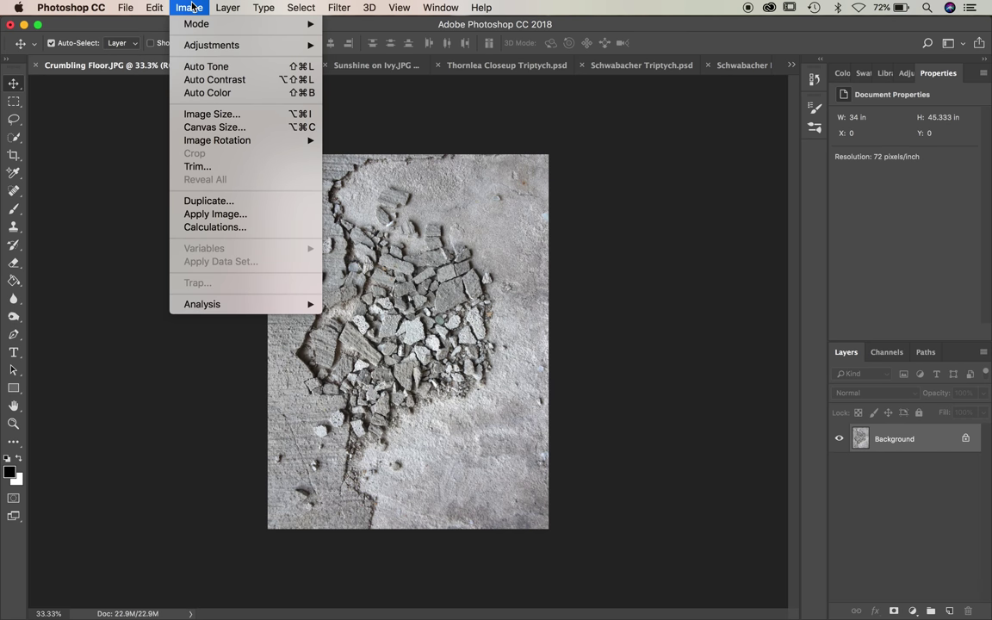
pyautogui.click(197, 114)
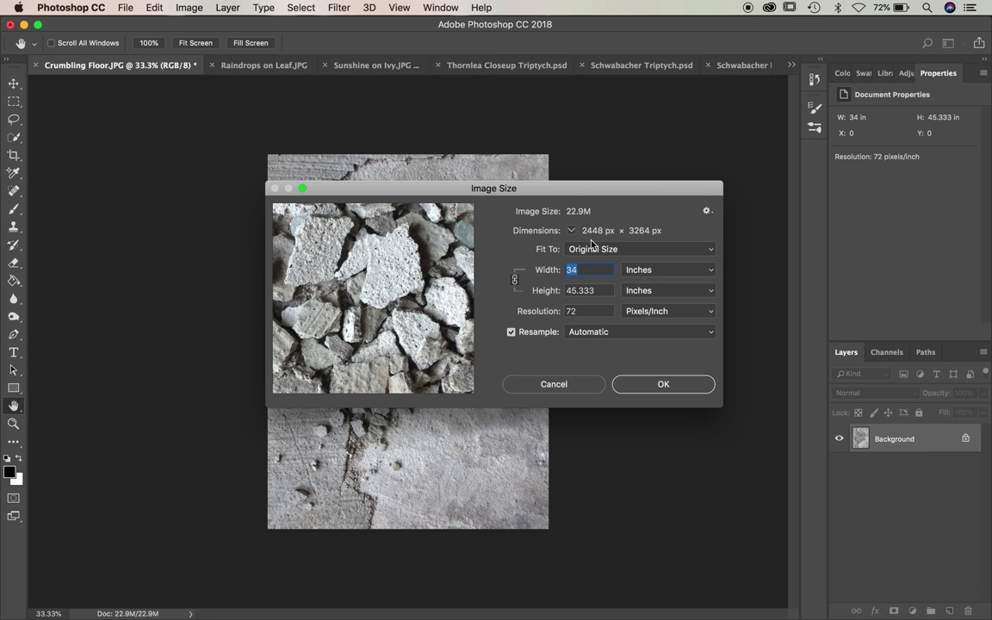
pyautogui.click(562, 388)
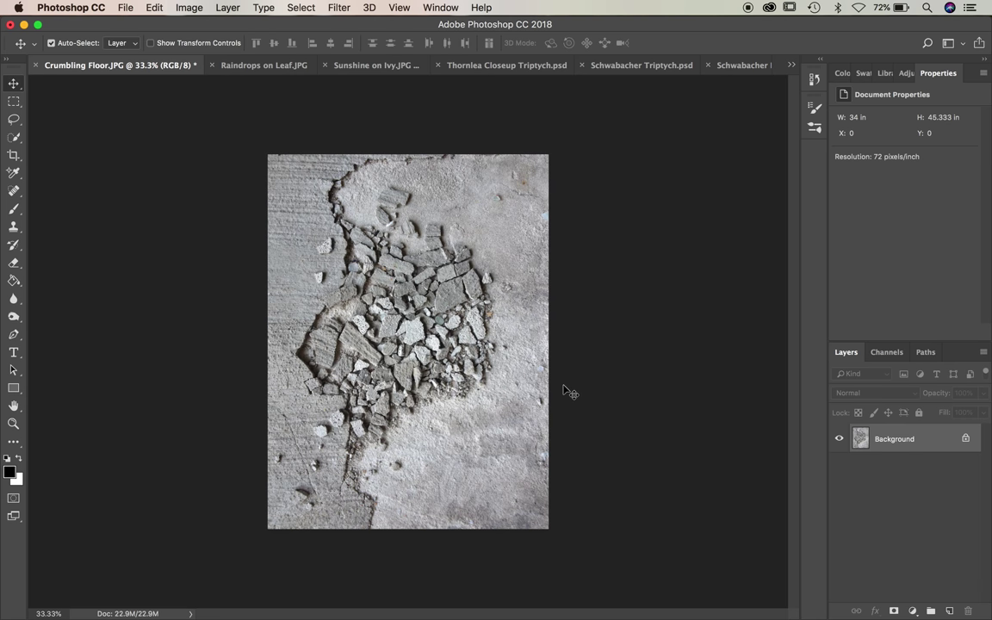
pyautogui.click(248, 67)
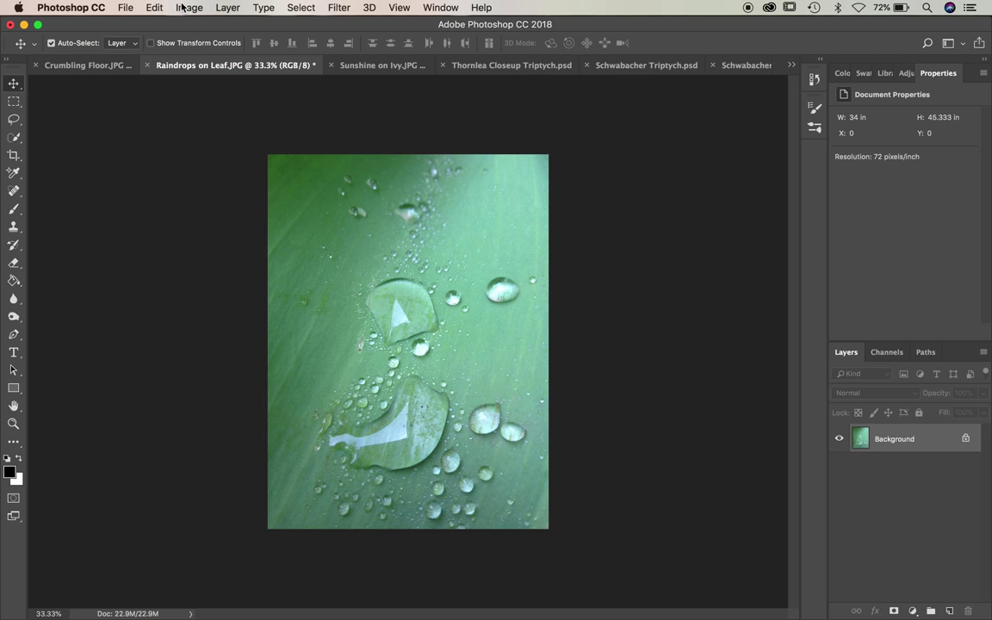
pyautogui.click(177, 8)
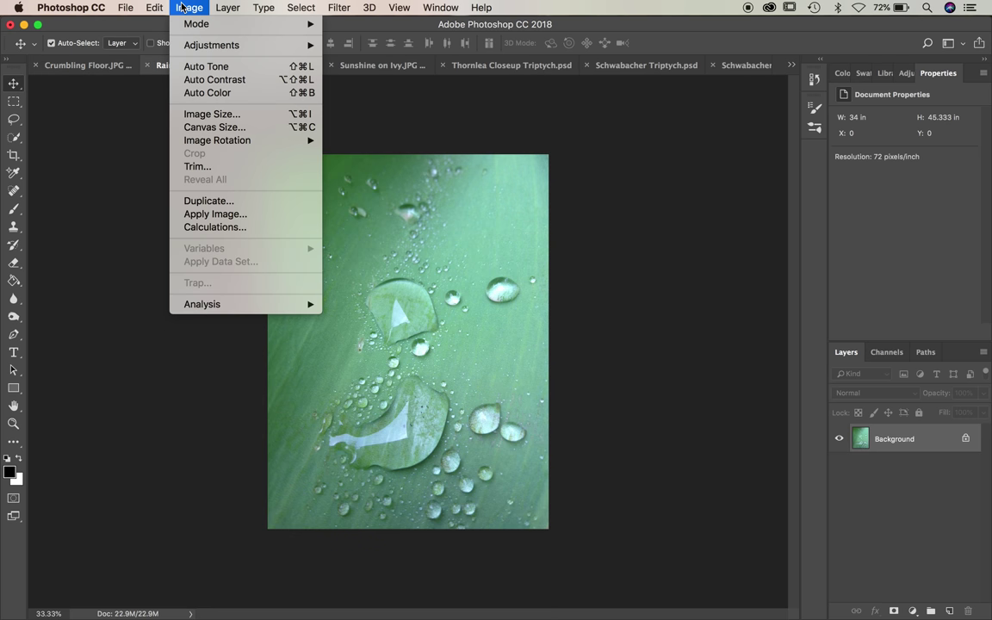
# - Look at Raindrops on Leaf.JPG's image size, leave it unchanged, and switch to Sunshine on Ivy.JPG
pyautogui.click(257, 115)
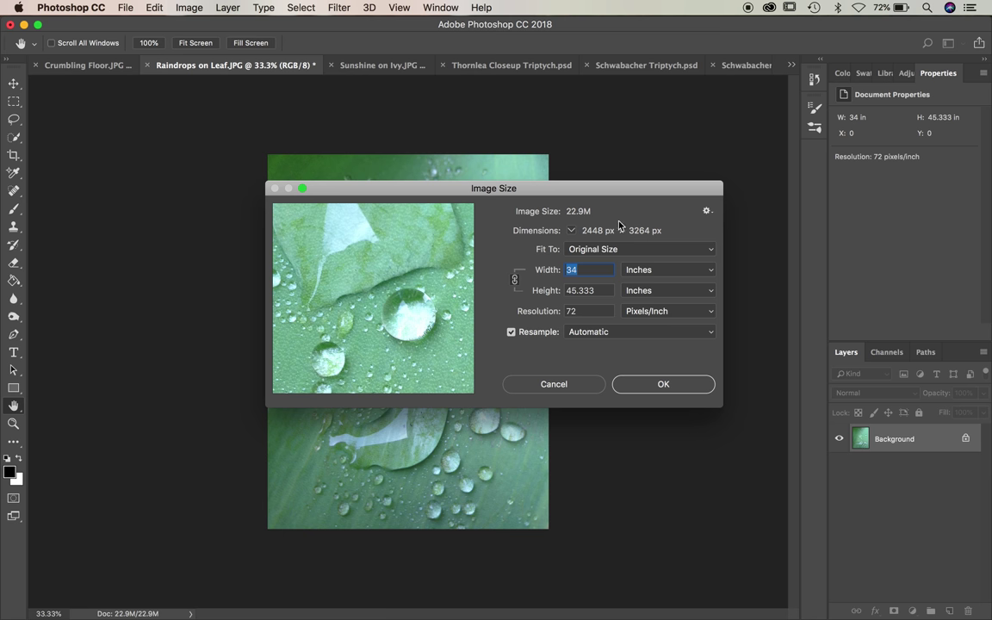
pyautogui.click(560, 386)
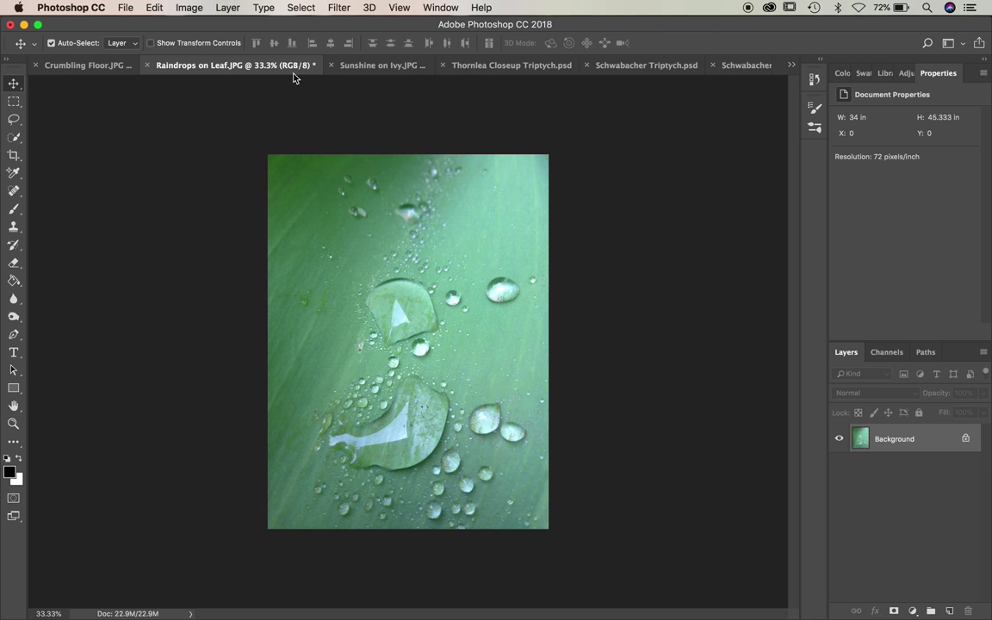
pyautogui.click(370, 66)
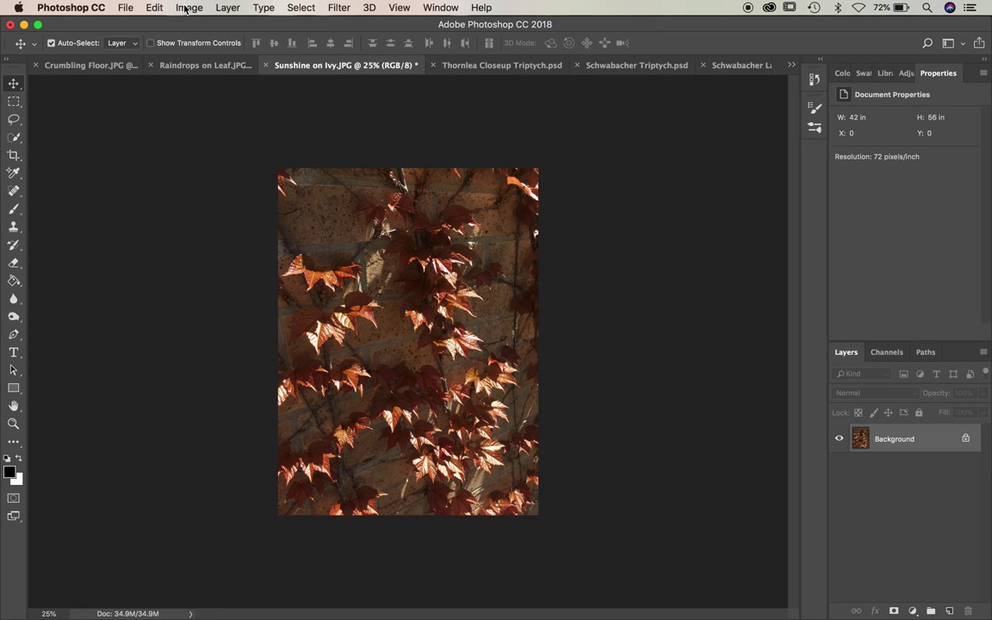
# - Check Sunshine on Ivy's 3024 × 4032 px (42 × 56 in at 72 ppi) size without changing it
pyautogui.click(177, 8)
pyautogui.moveTo(253, 139)
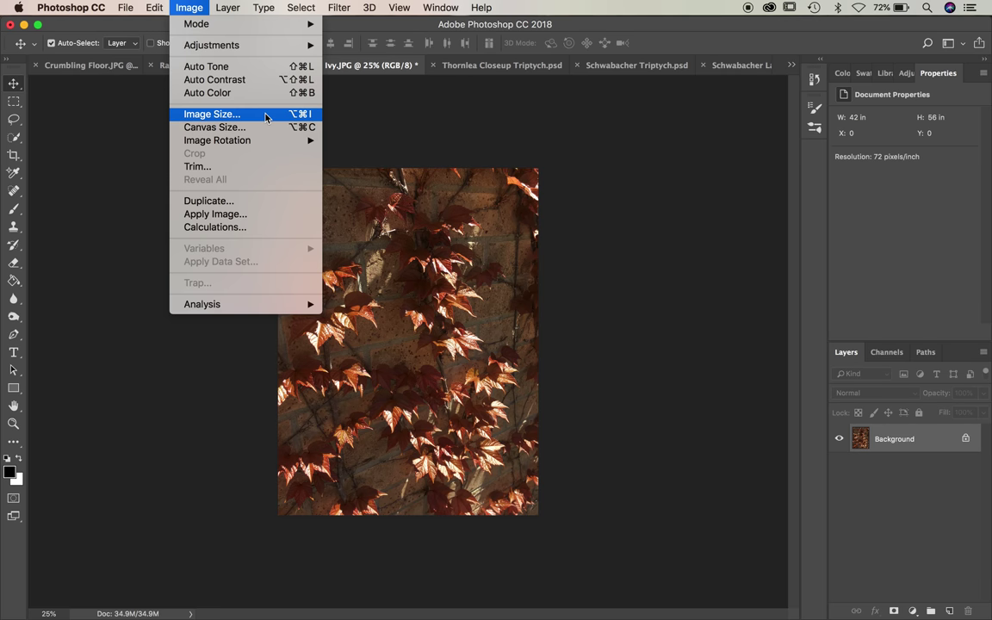
pyautogui.click(266, 114)
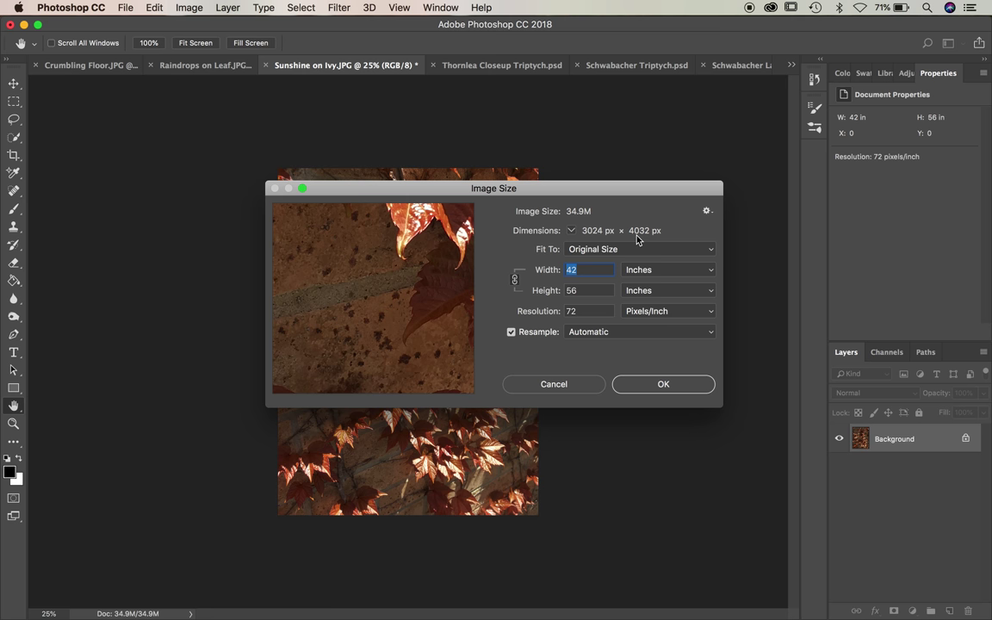
pyautogui.click(573, 384)
# - Create a new 10000 × 5000 px White-background document, starting from the 8000 × 4500 preset
pyautogui.click(125, 7)
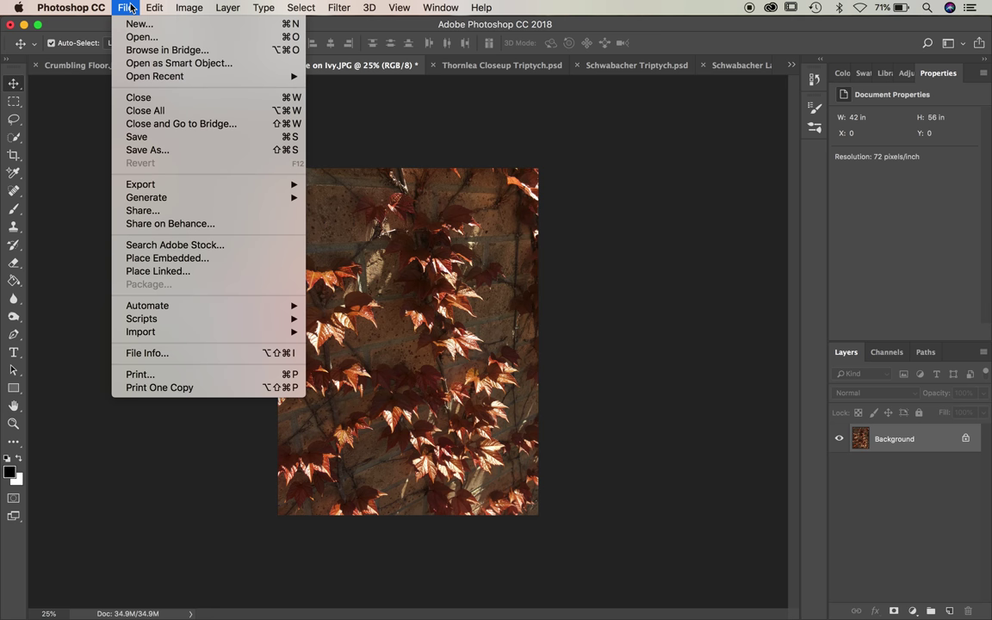
pyautogui.click(140, 24)
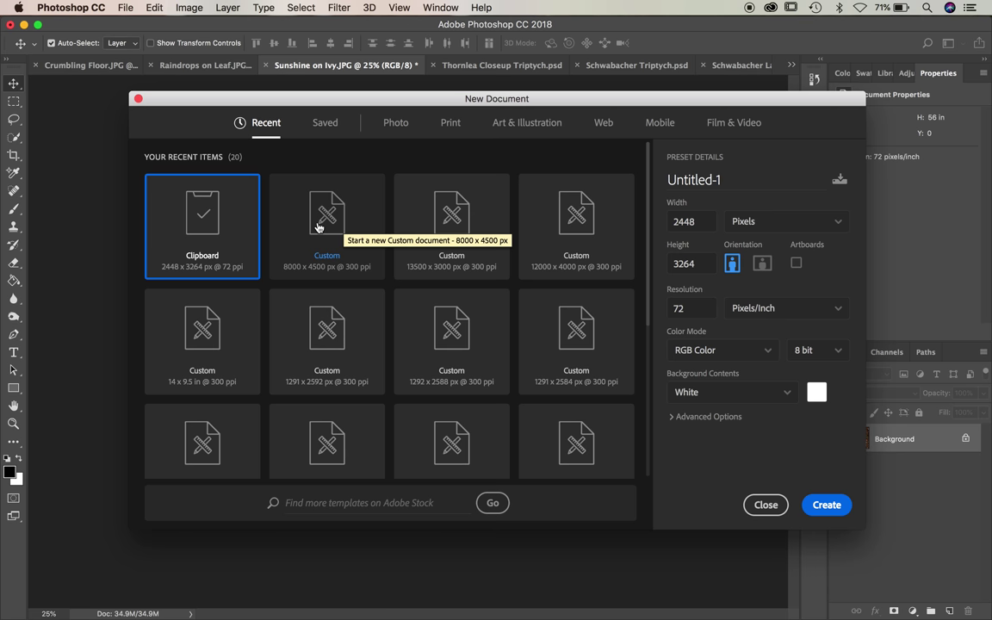
pyautogui.click(318, 227)
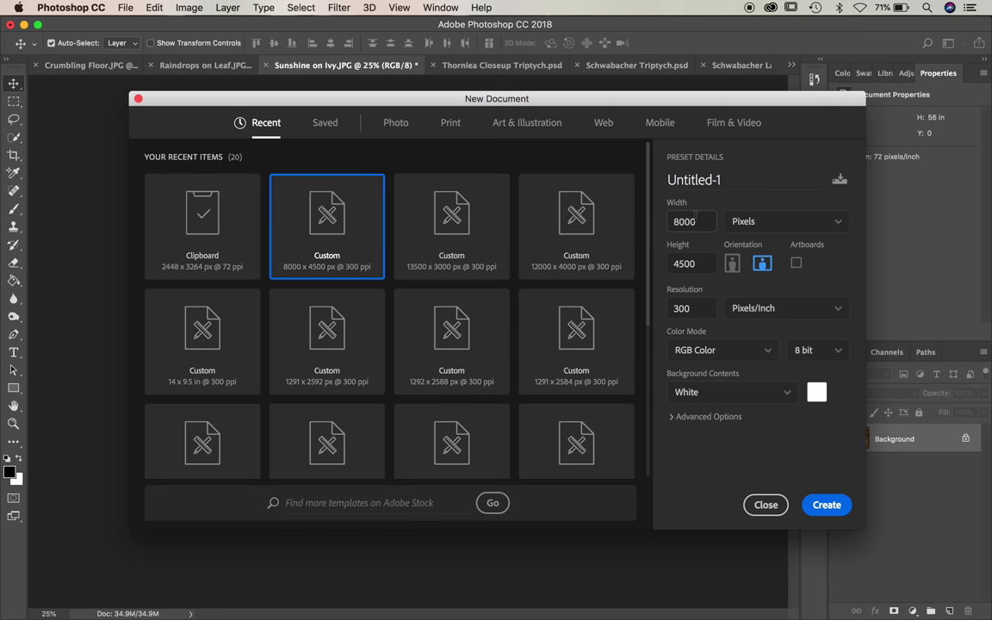
pyautogui.moveTo(696, 221); pyautogui.dragTo(657, 221)
pyautogui.write('10000')
pyautogui.press('Tab')
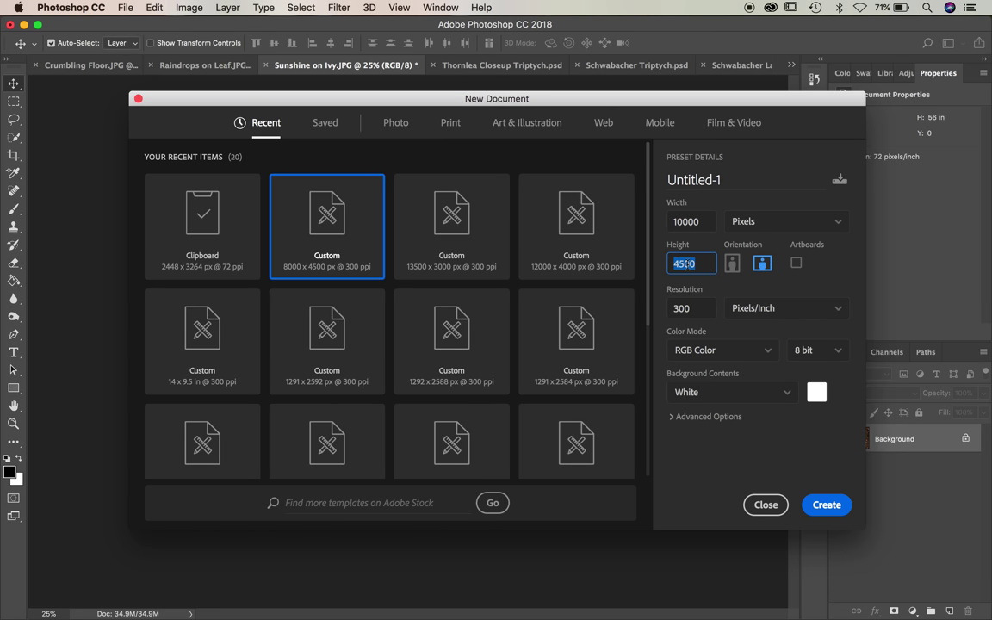
pyautogui.write('5000')
pyautogui.click(788, 397)
pyautogui.click(788, 398)
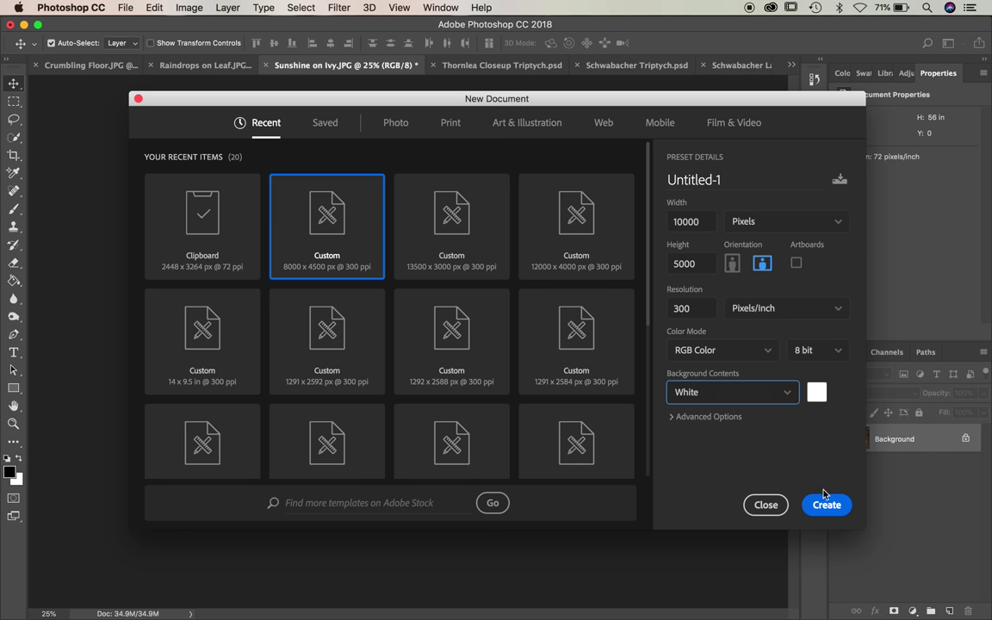
pyautogui.click(826, 504)
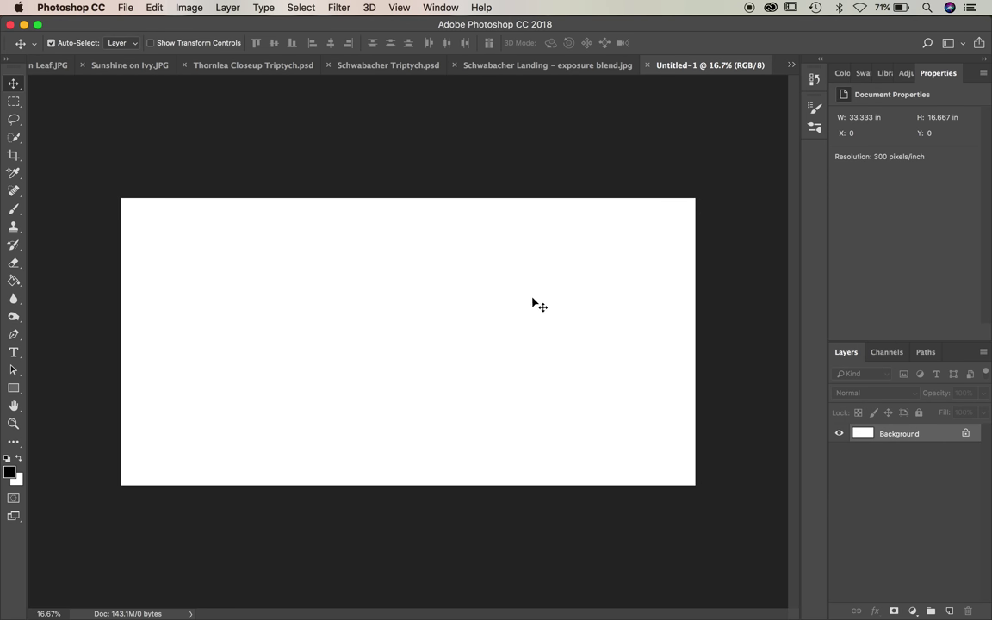
# - Confirm the new canvas is 10000 × 5000 px (33.333 × 16.667 in at 300 ppi)
pyautogui.click(189, 8)
pyautogui.click(259, 114)
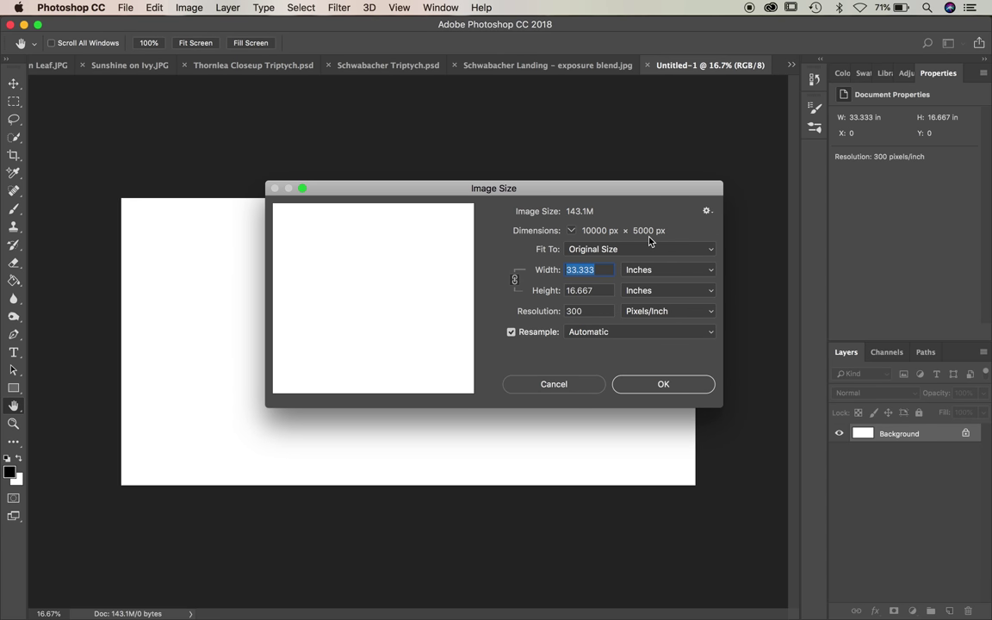
pyautogui.click(591, 385)
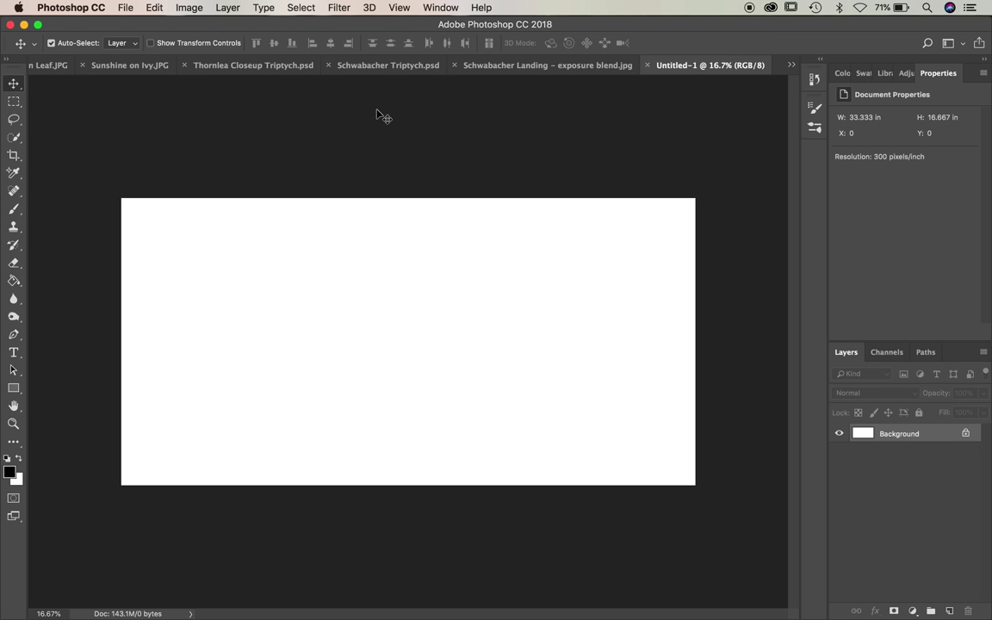
pyautogui.click(791, 64)
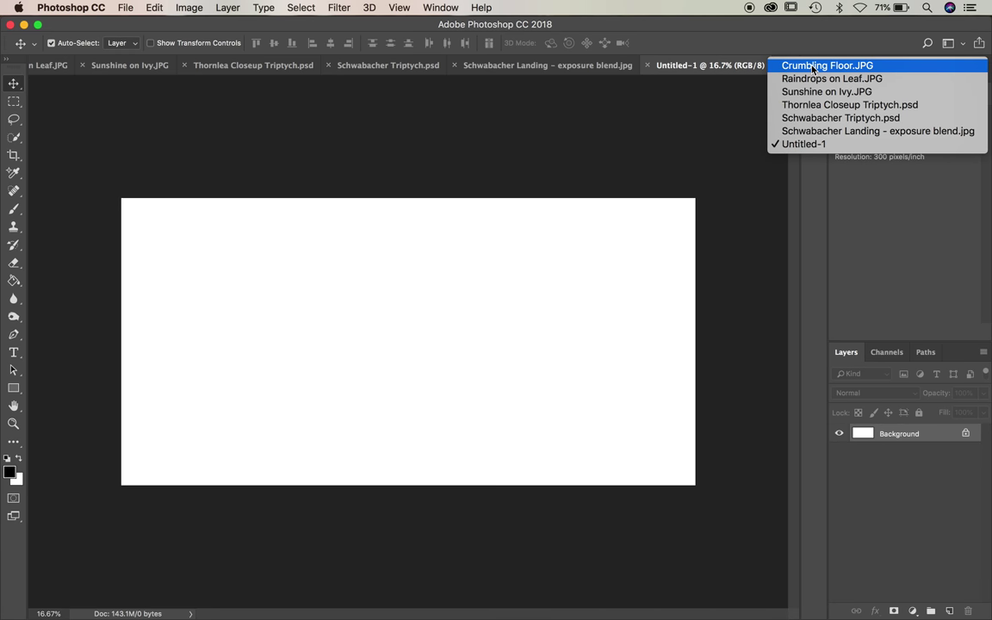
# - Select all of Crumbling Floor.JPG and copy it
pyautogui.click(812, 66)
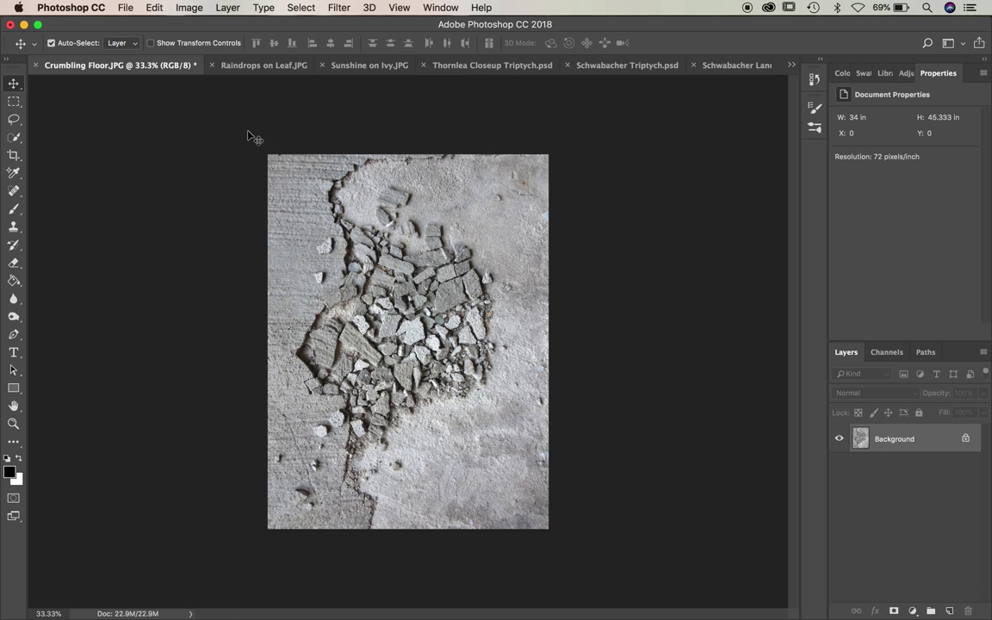
pyautogui.click(302, 7)
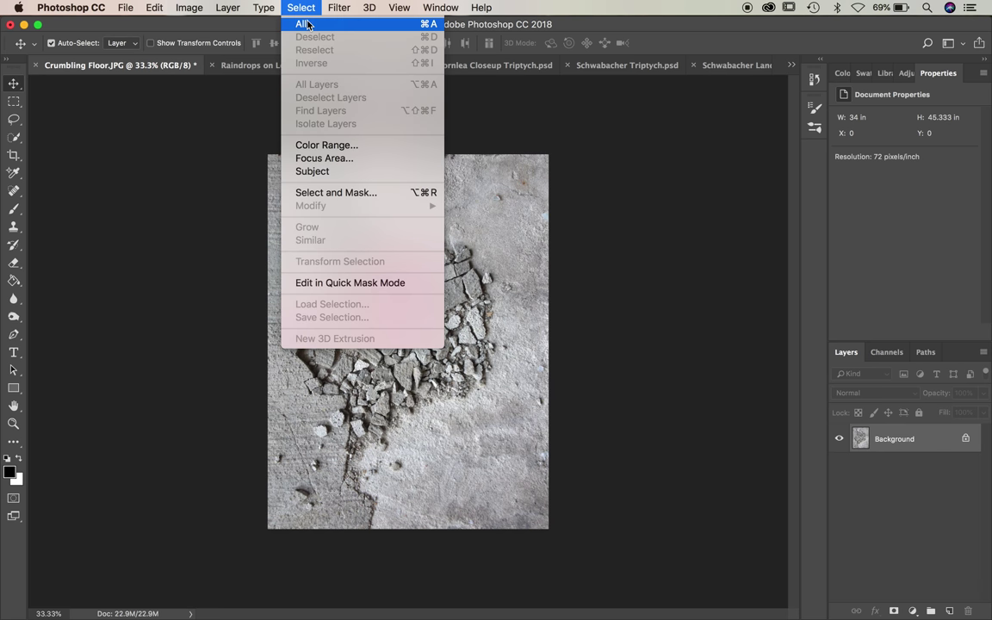
pyautogui.click(305, 24)
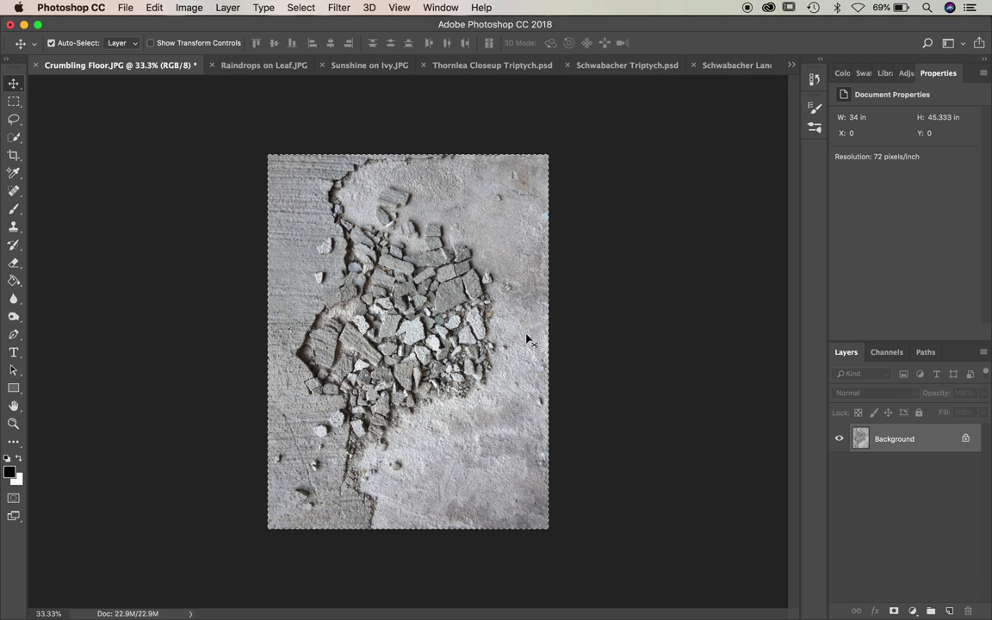
pyautogui.click(157, 7)
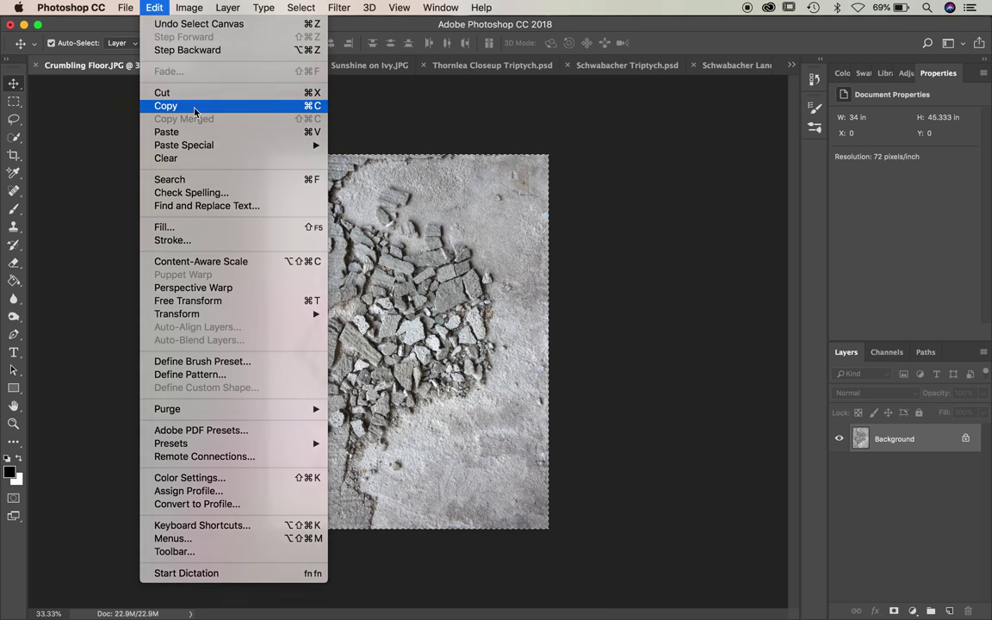
pyautogui.click(166, 105)
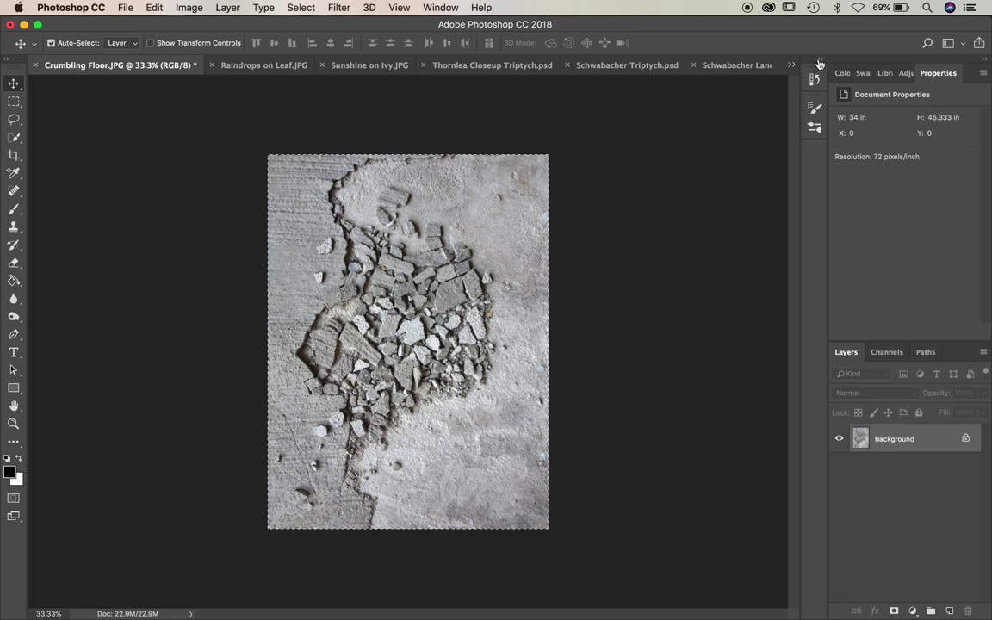
# - Paste the concrete photo into Untitled-1 as Layer 1 and move it left to X 2 in
pyautogui.click(791, 65)
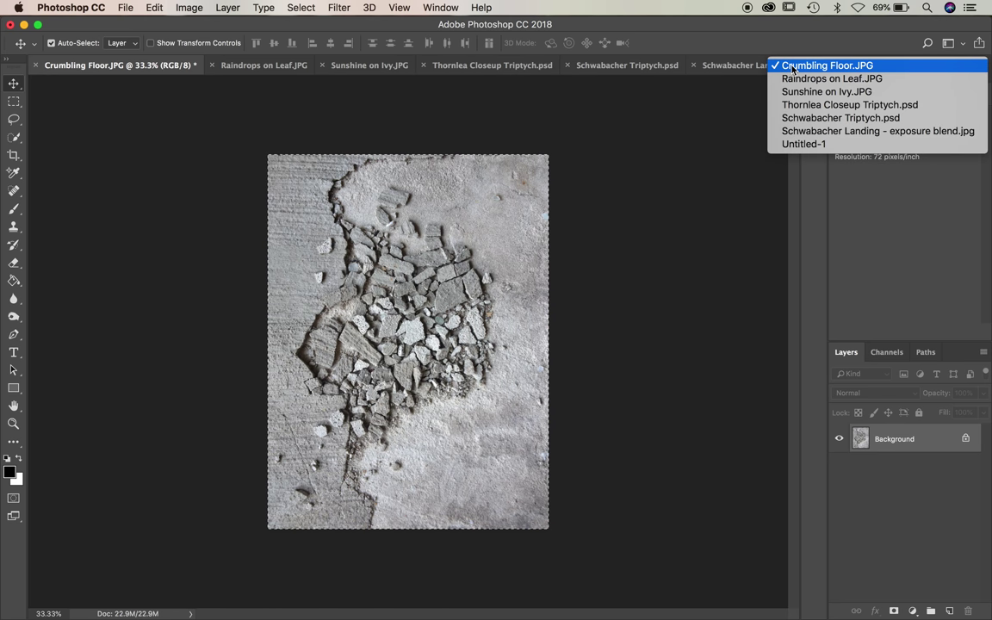
pyautogui.click(818, 144)
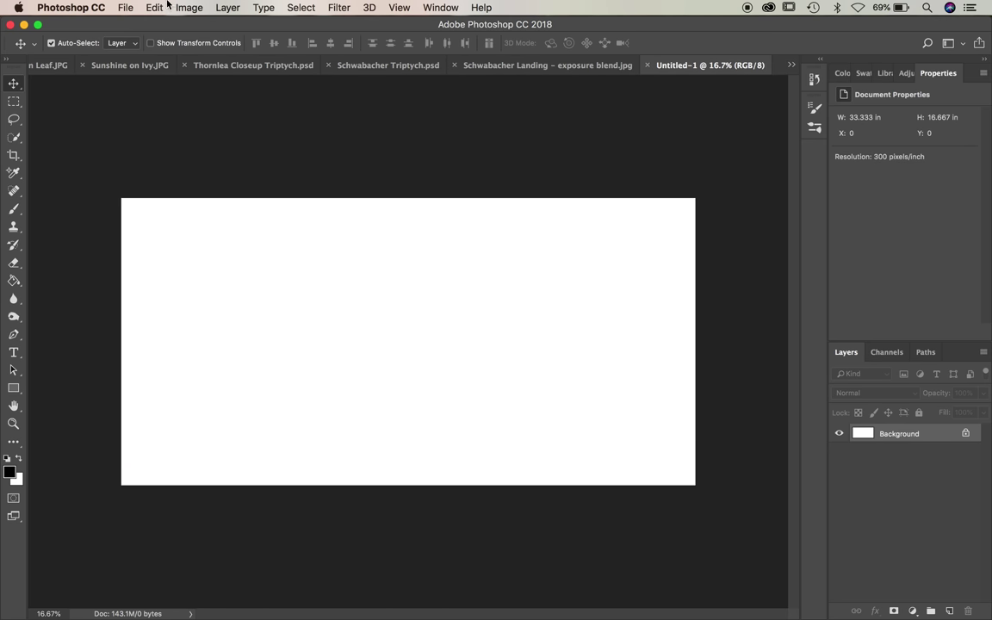
pyautogui.click(167, 8)
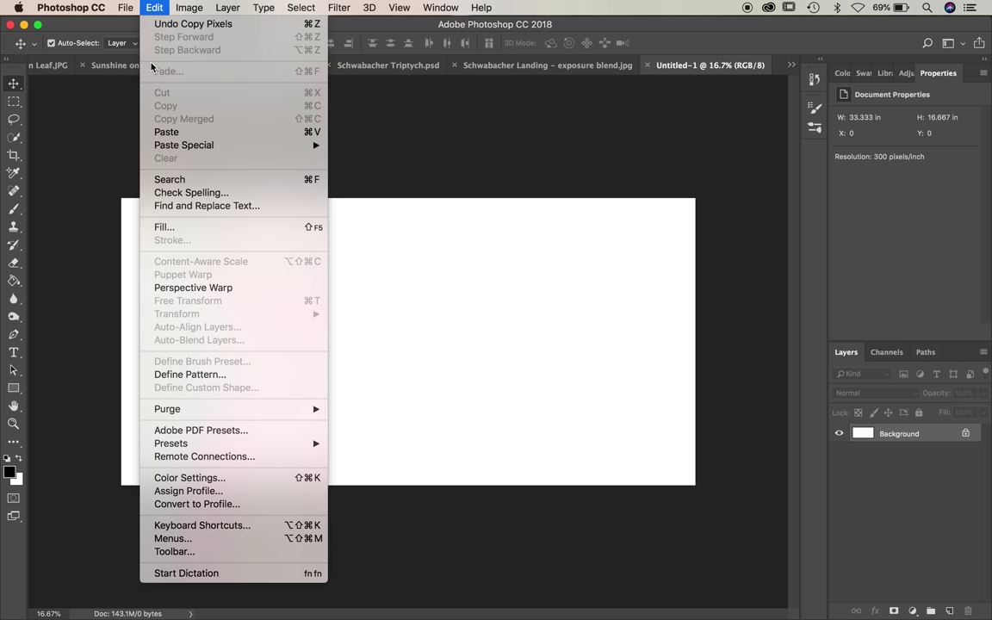
pyautogui.click(205, 134)
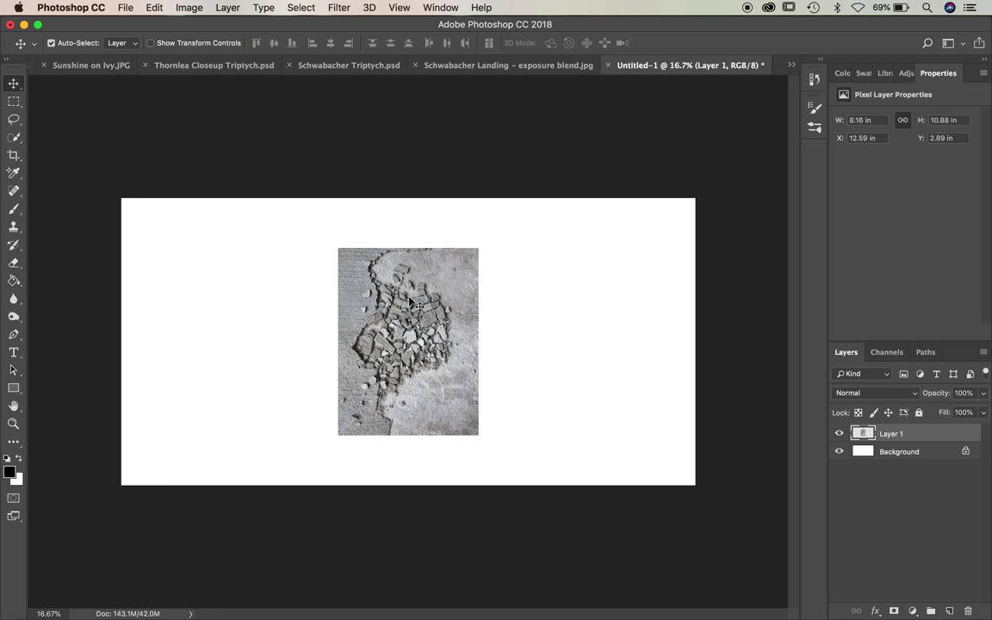
pyautogui.moveTo(420, 282); pyautogui.dragTo(276, 273)
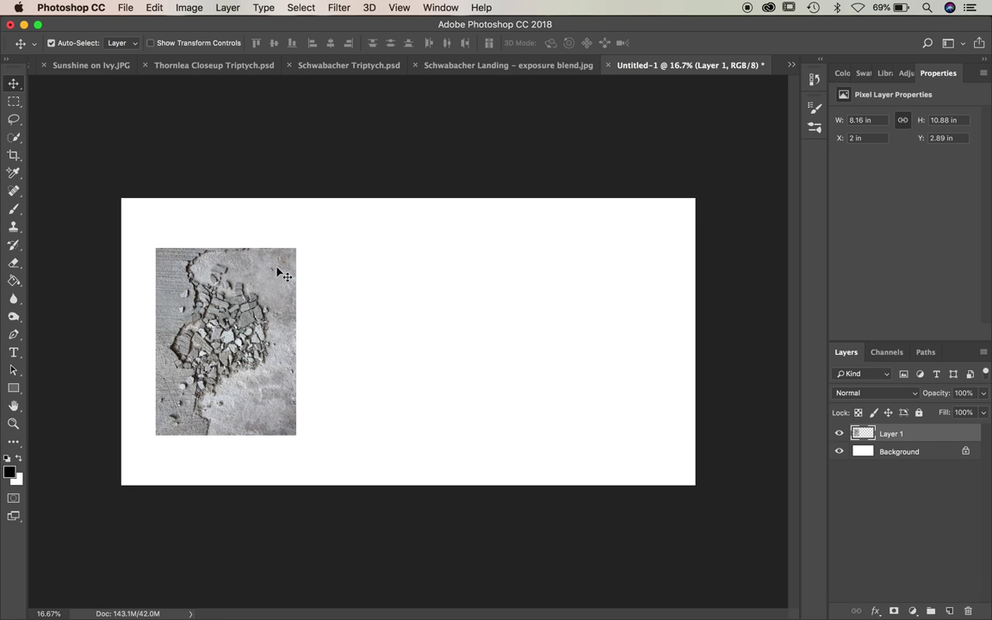
pyautogui.click(791, 65)
# - Copy all of Raindrops on Leaf.JPG and paste it into Untitled-1 as Layer 2
pyautogui.click(800, 78)
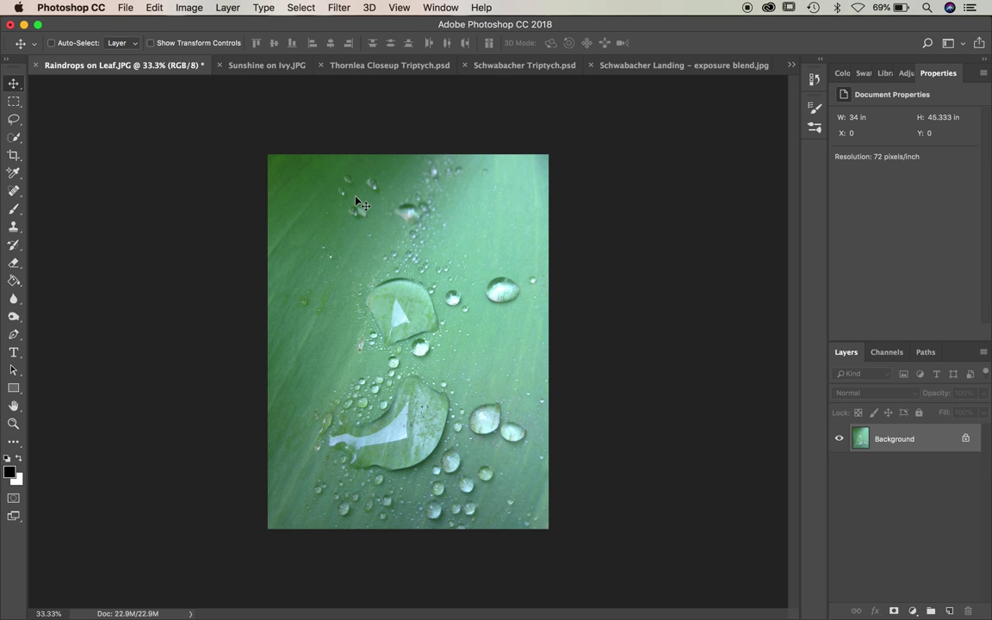
pyautogui.press('super+a')
pyautogui.press('super+c')
pyautogui.click(791, 65)
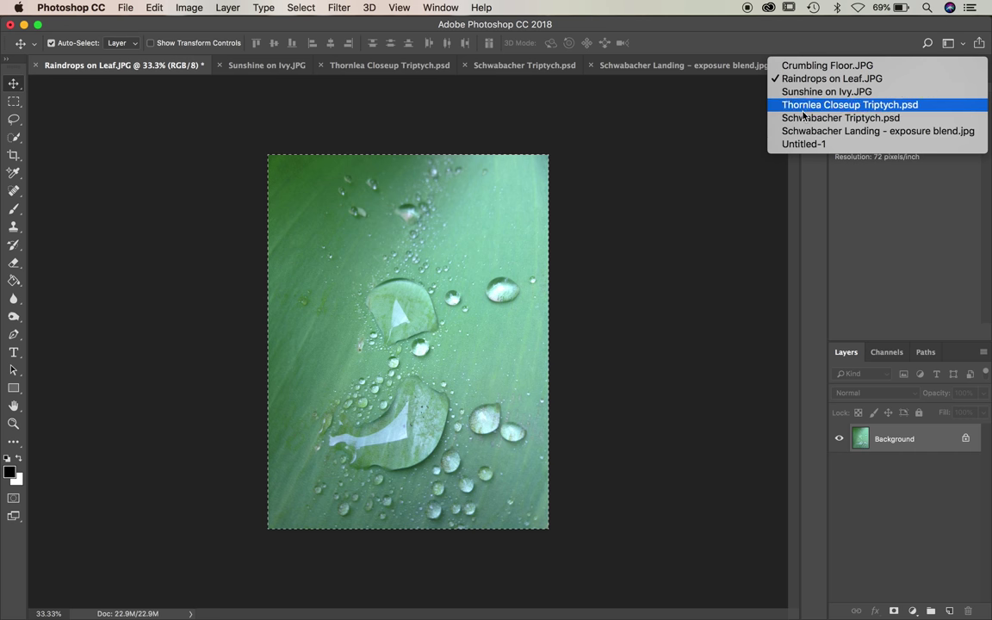
pyautogui.click(809, 145)
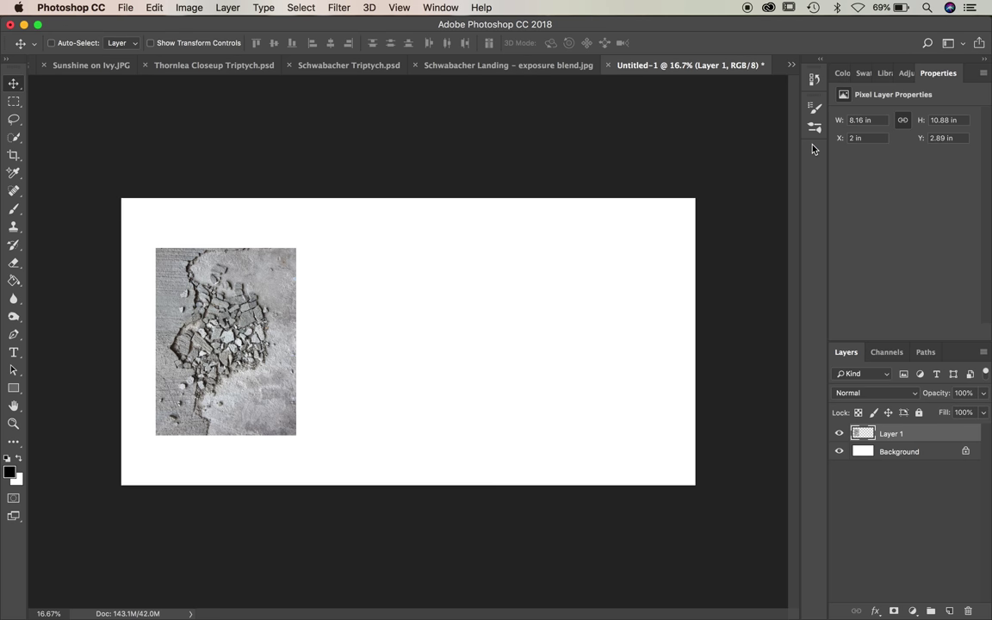
pyautogui.press('super+v')
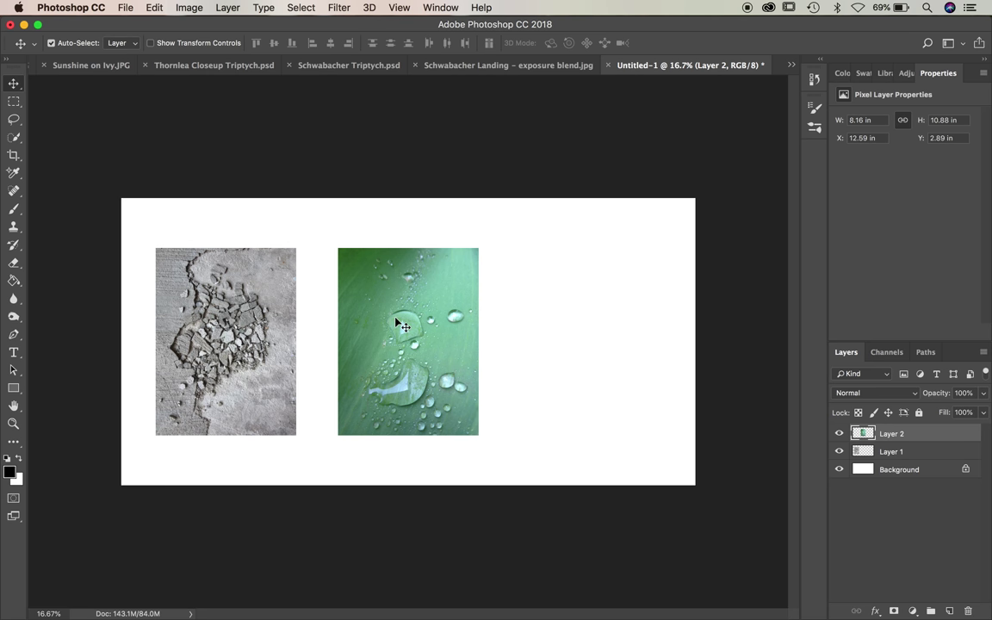
# - Keep the raindrops layer centred at X 12.59 in beside the concrete photo
pyautogui.moveTo(399, 323)
pyautogui.mouseDown()
pyautogui.moveTo(414, 323)
pyautogui.moveTo(397, 322)
pyautogui.mouseUp()
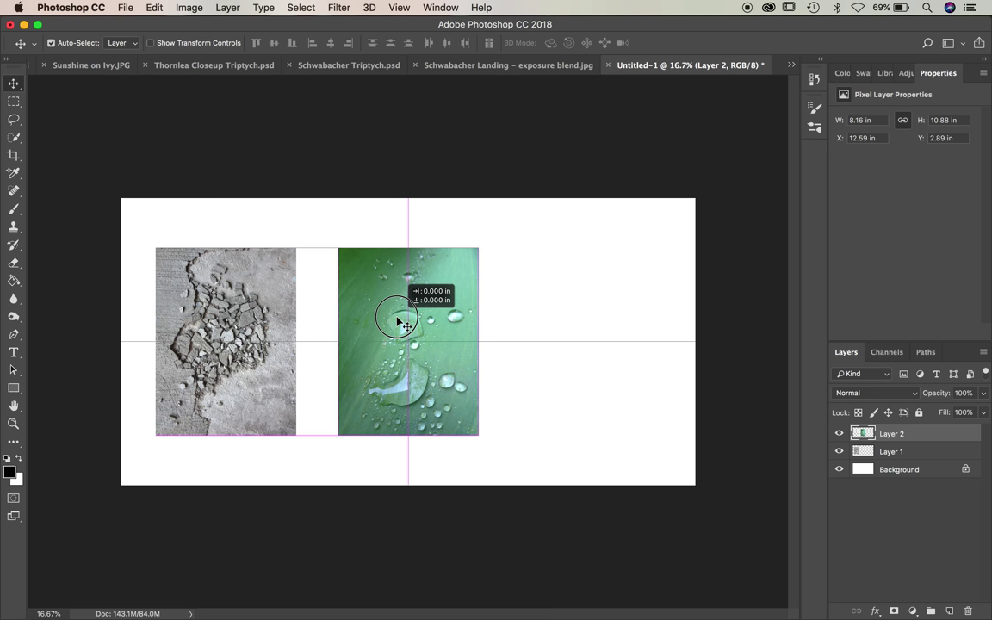
pyautogui.moveTo(397, 322); pyautogui.dragTo(394, 322)
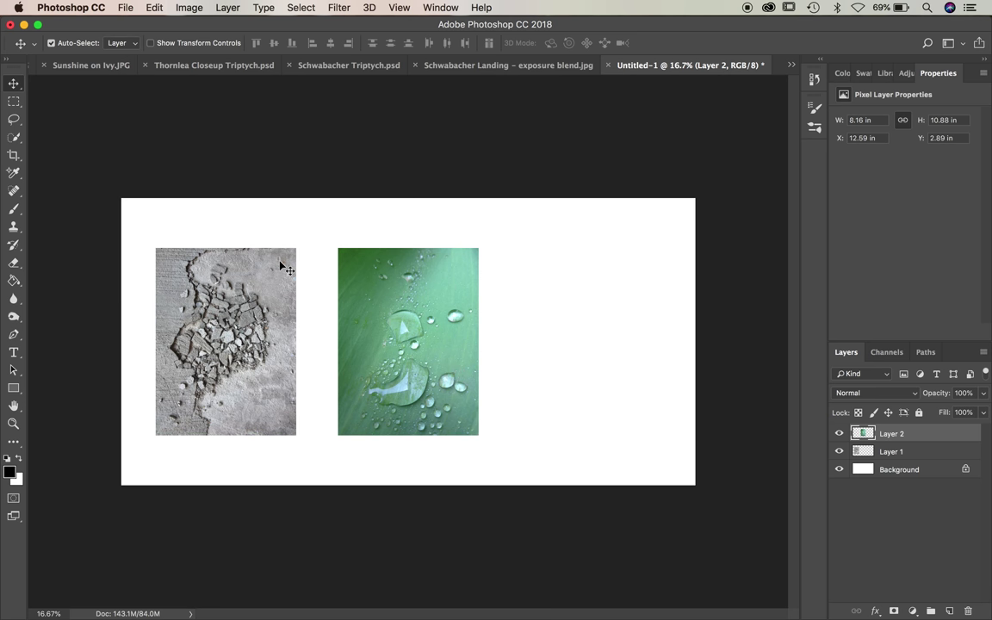
pyautogui.moveTo(379, 269); pyautogui.dragTo(380, 267)
pyautogui.click(791, 65)
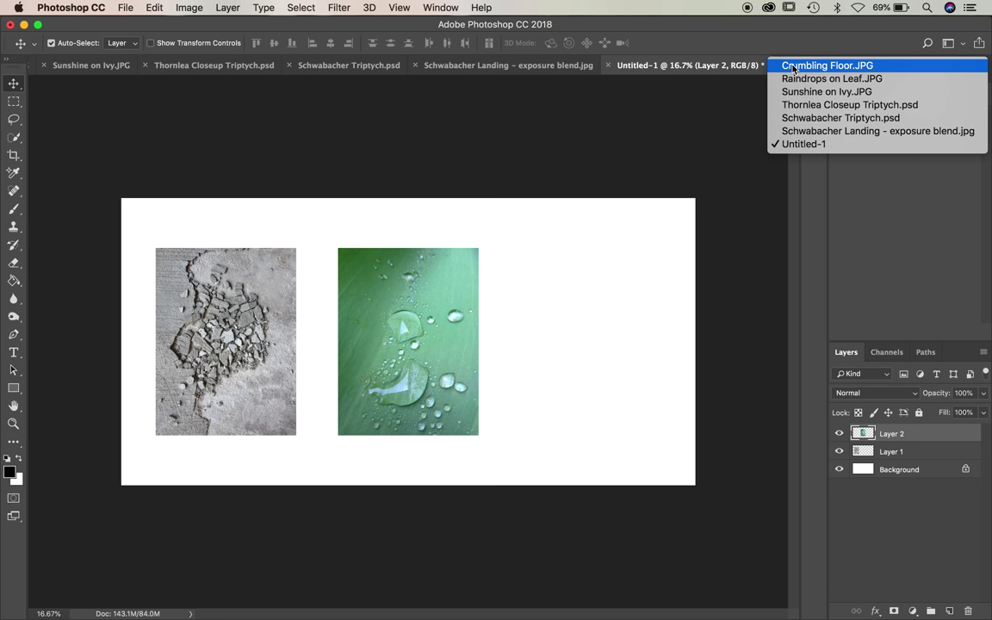
# - Select and copy the whole Sunshine on Ivy.JPG photo
pyautogui.click(813, 91)
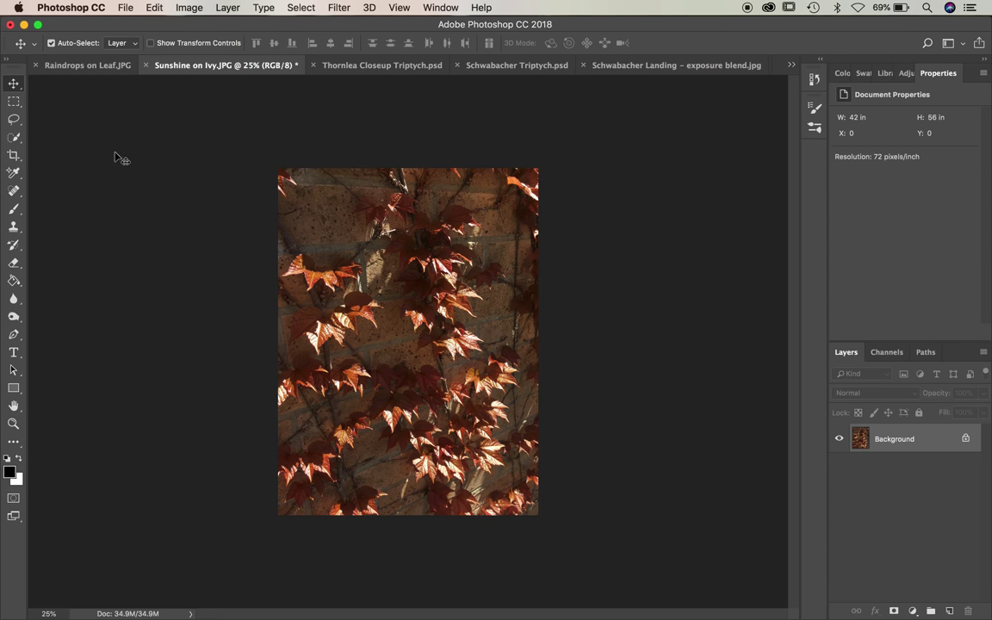
pyautogui.press('super')
pyautogui.press('super+a')
pyautogui.press('super')
# - Paste the ivy photo into Untitled-1 as Layer 3 and move it right to X 22.1 in
pyautogui.click(791, 69)
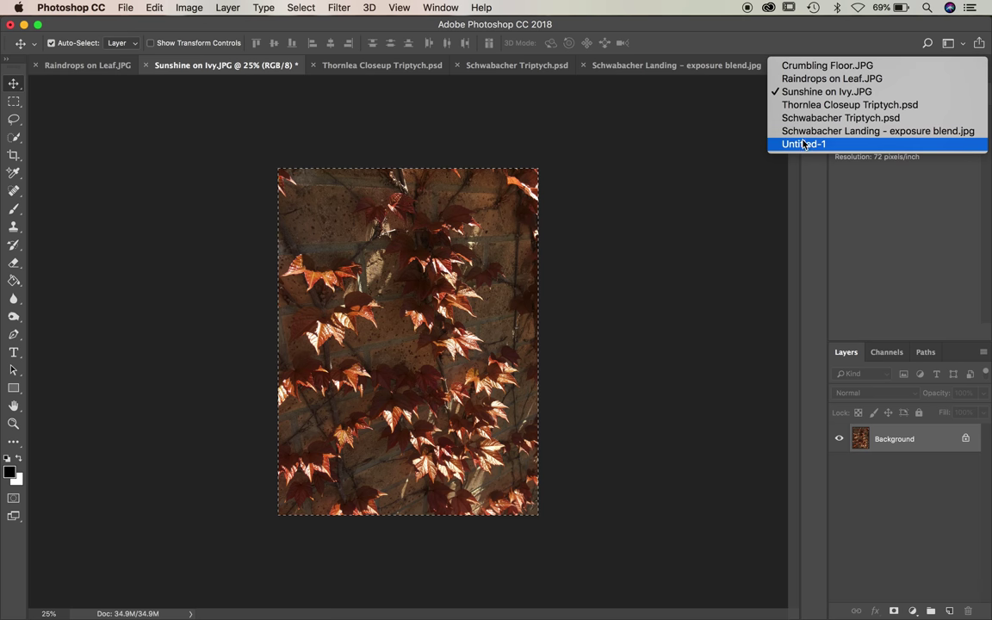
pyautogui.click(788, 142)
pyautogui.press('super+v')
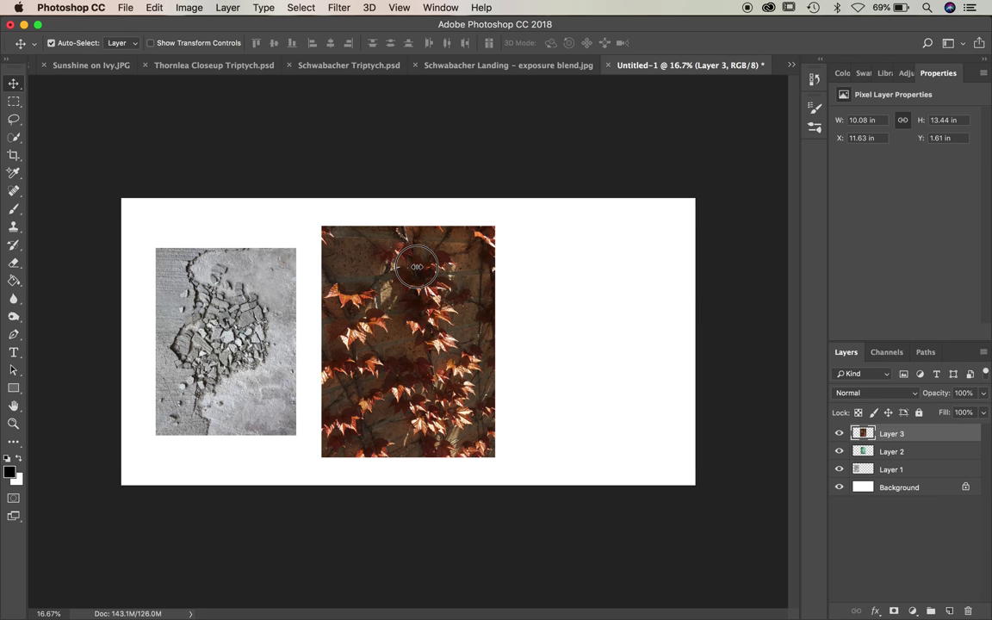
pyautogui.moveTo(437, 273); pyautogui.dragTo(597, 265)
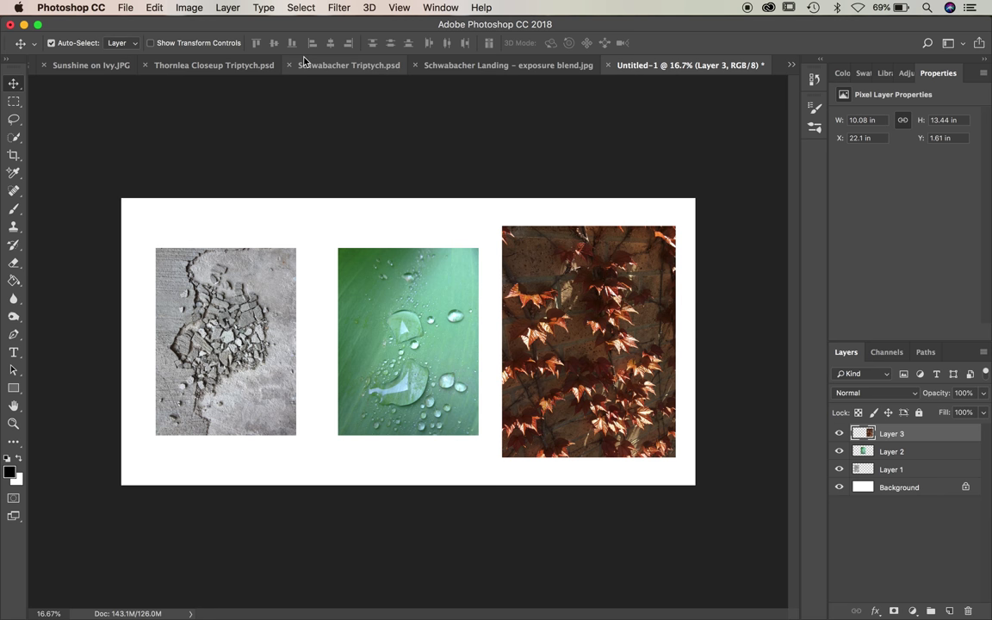
pyautogui.click(186, 7)
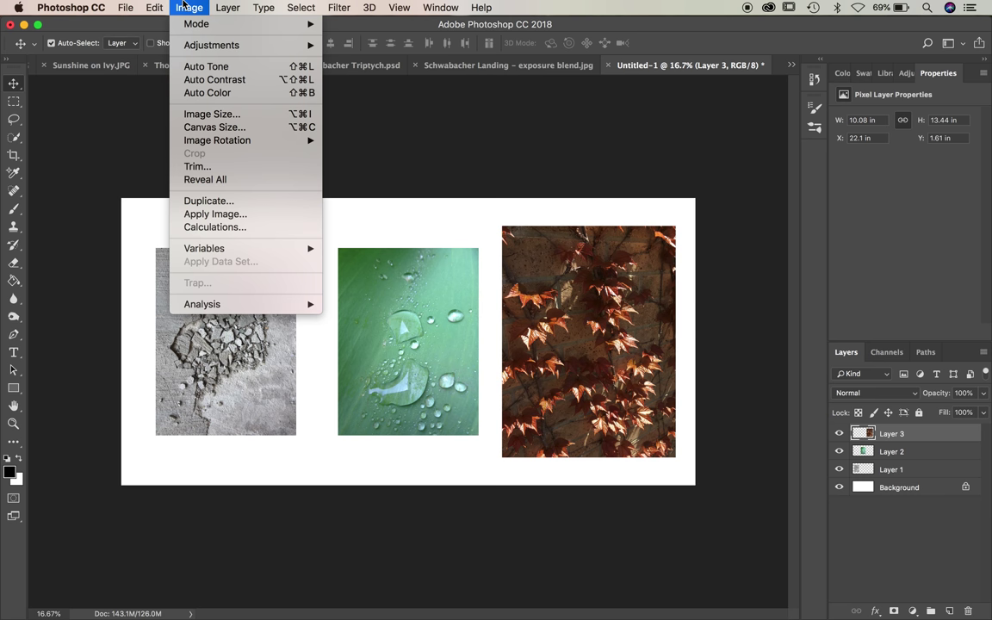
# - Start a Free Transform on the ivy layer and shrink it proportionally, undoing an accidental squash
pyautogui.moveTo(240, 6)
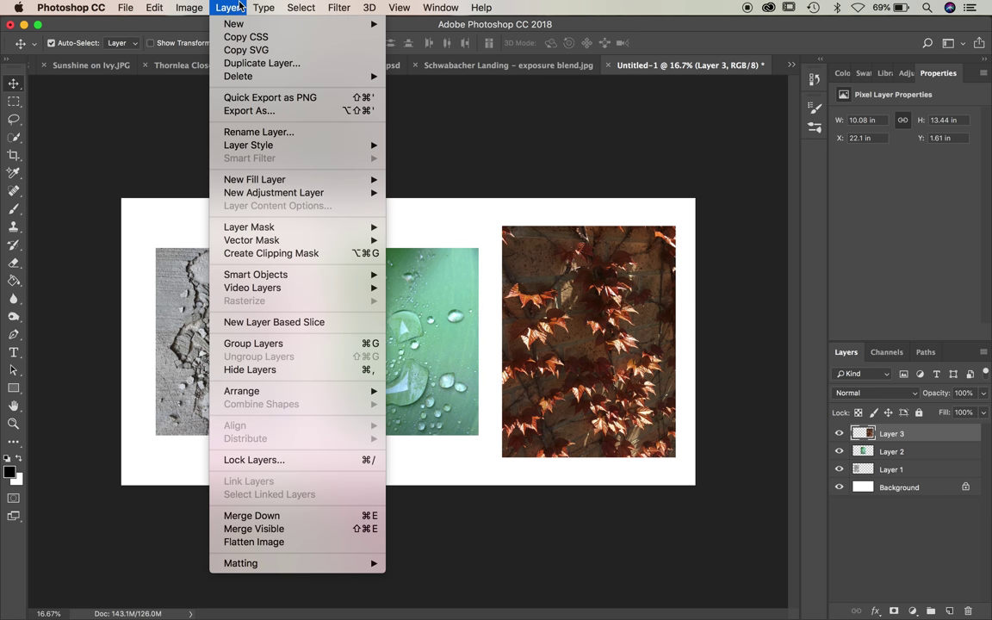
pyautogui.moveTo(271, 6)
pyautogui.moveTo(152, 8)
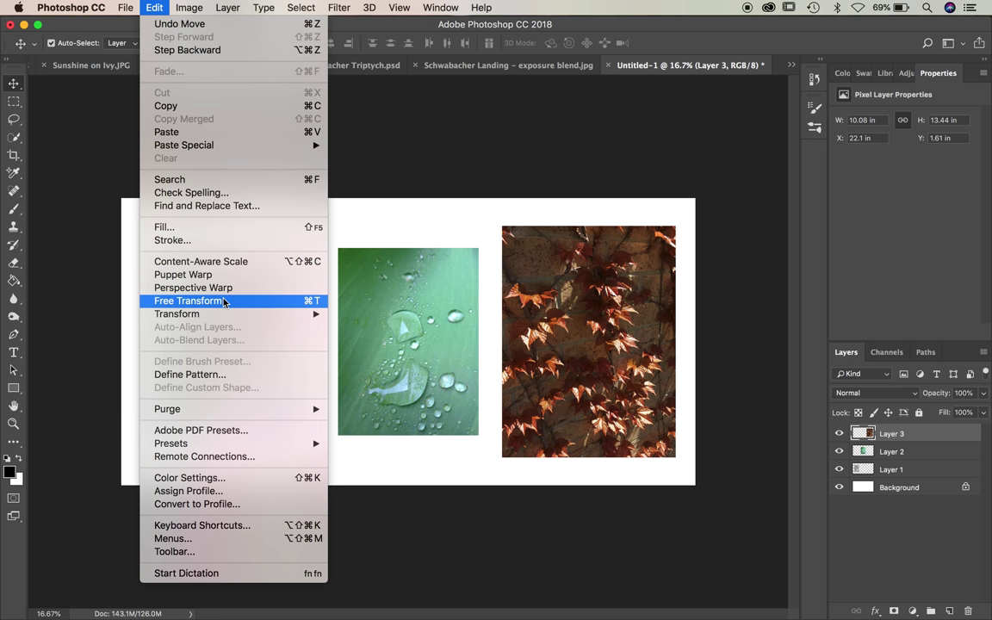
pyautogui.click(315, 302)
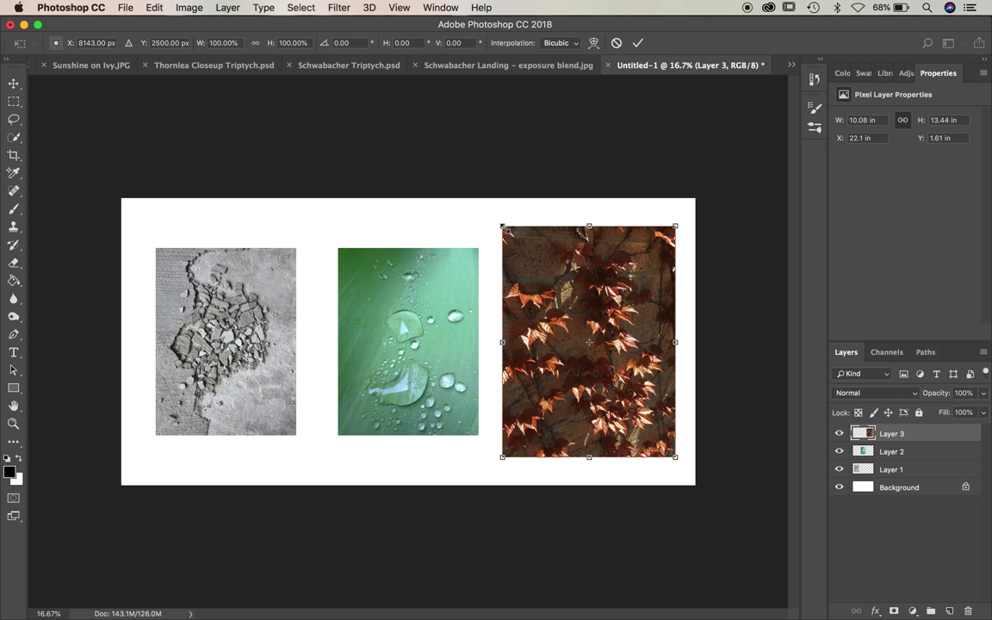
pyautogui.moveTo(505, 230); pyautogui.dragTo(498, 314)
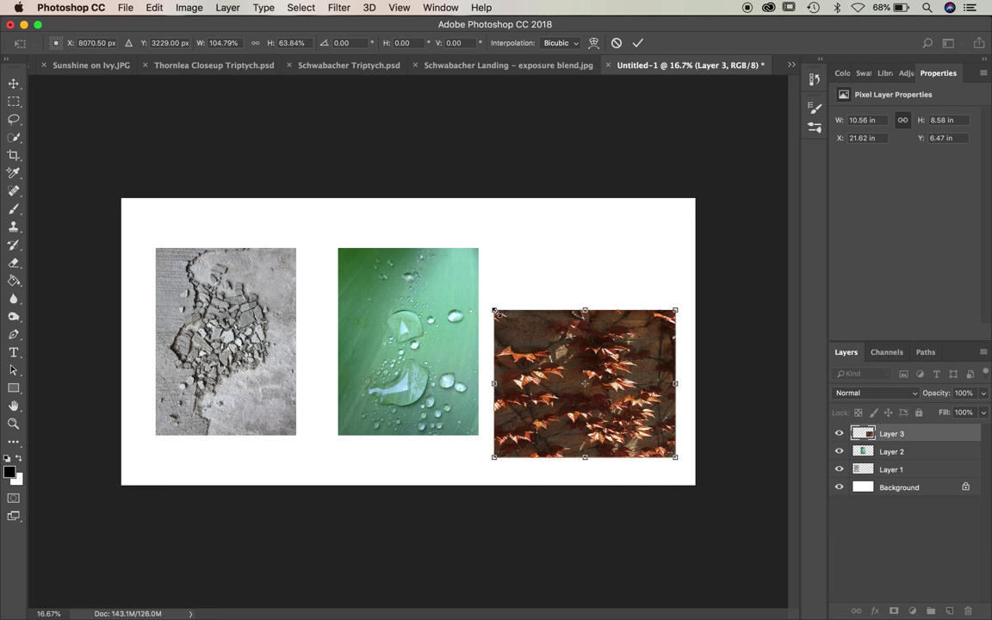
pyautogui.press('super+z')
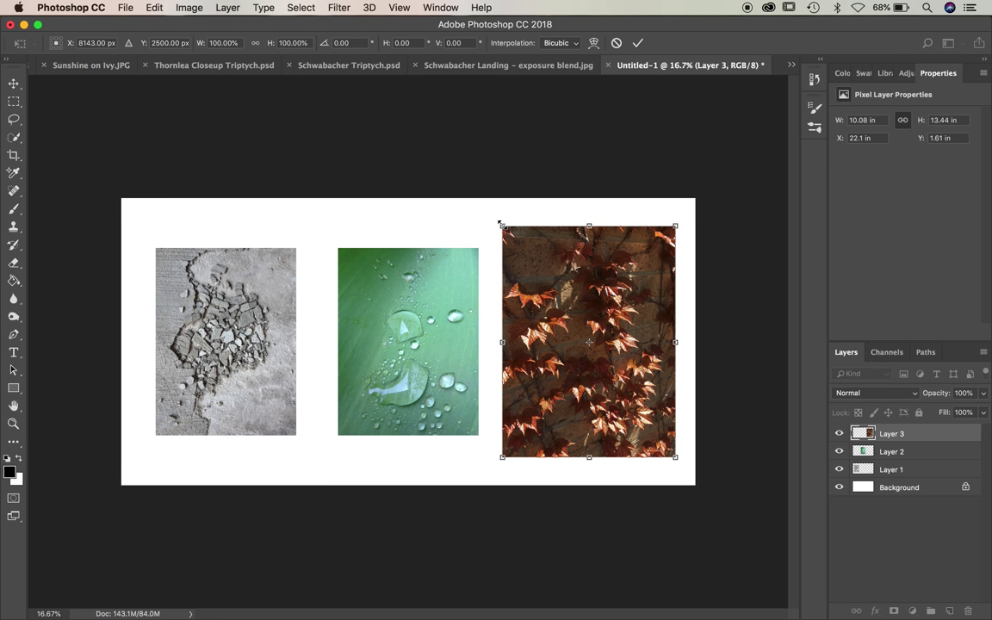
pyautogui.moveTo(501, 224); pyautogui.dragTo(537, 267)
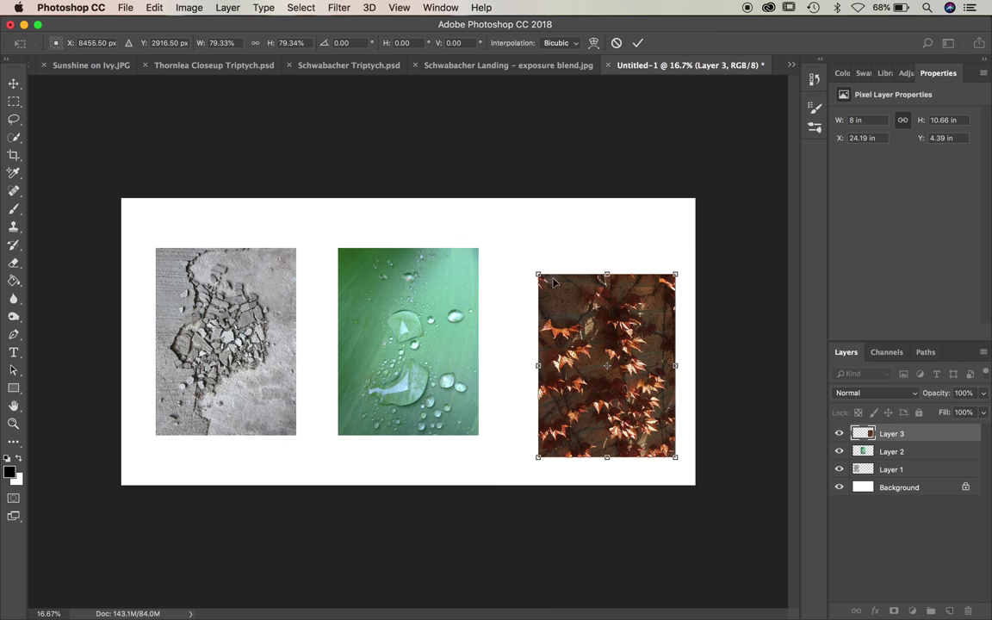
# - Fine-tune the ivy photo to 81.15% (8.18 × 10.91 in) at X 23.25 in and commit
pyautogui.moveTo(606, 327); pyautogui.dragTo(556, 308)
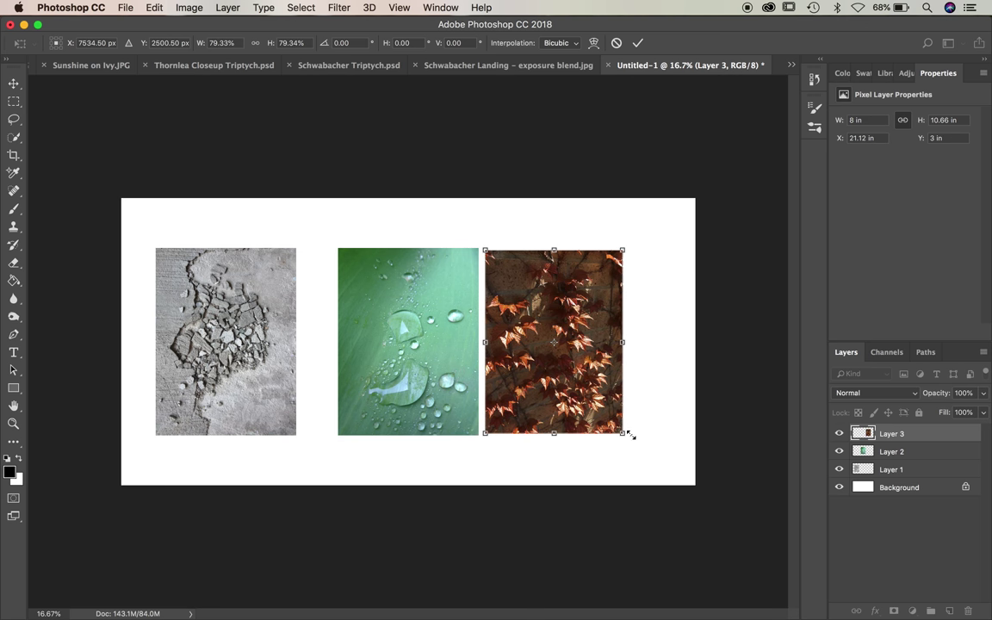
pyautogui.moveTo(621, 432); pyautogui.dragTo(625, 435)
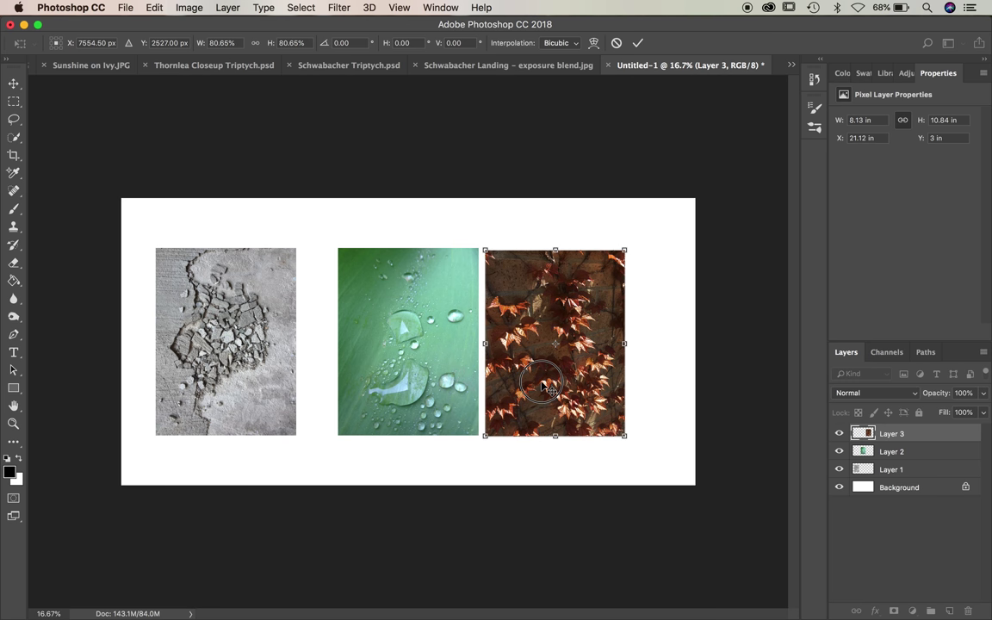
pyautogui.moveTo(541, 384); pyautogui.dragTo(553, 383)
pyautogui.click(495, 435)
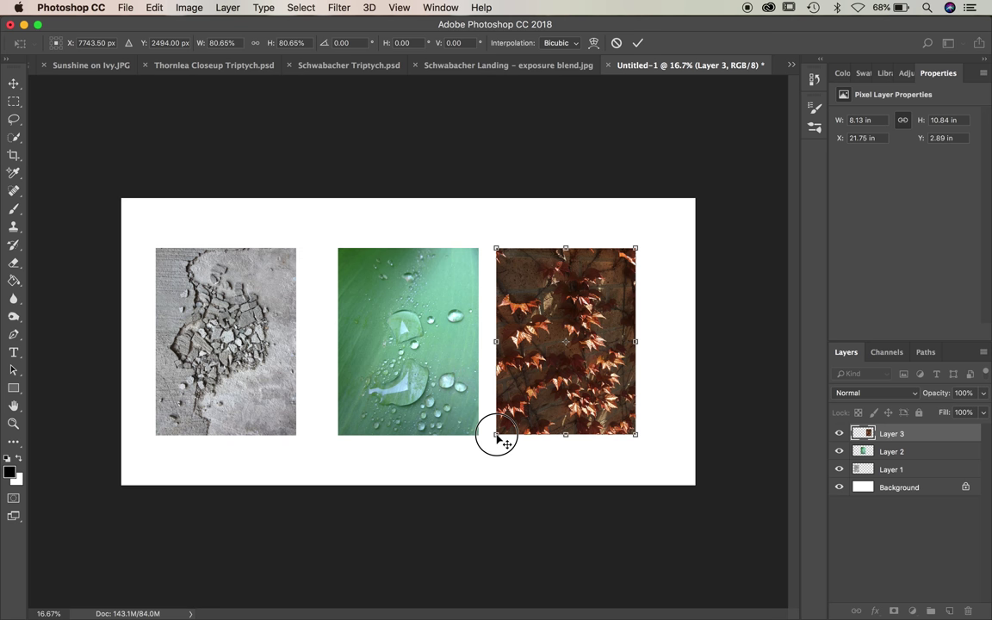
pyautogui.moveTo(495, 438); pyautogui.dragTo(492, 434)
pyautogui.moveTo(572, 343); pyautogui.dragTo(600, 342)
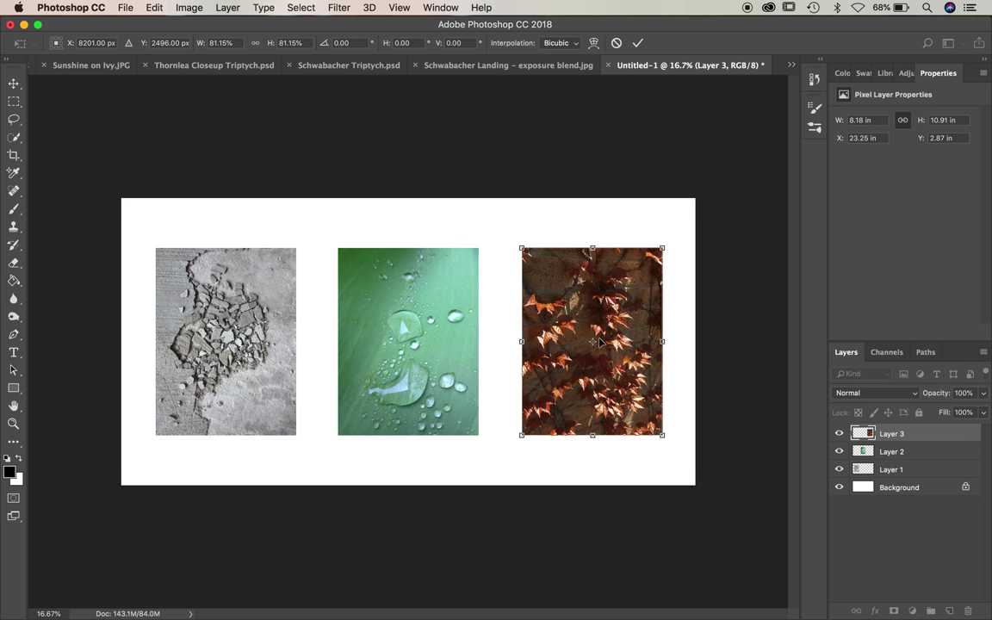
pyautogui.click(638, 44)
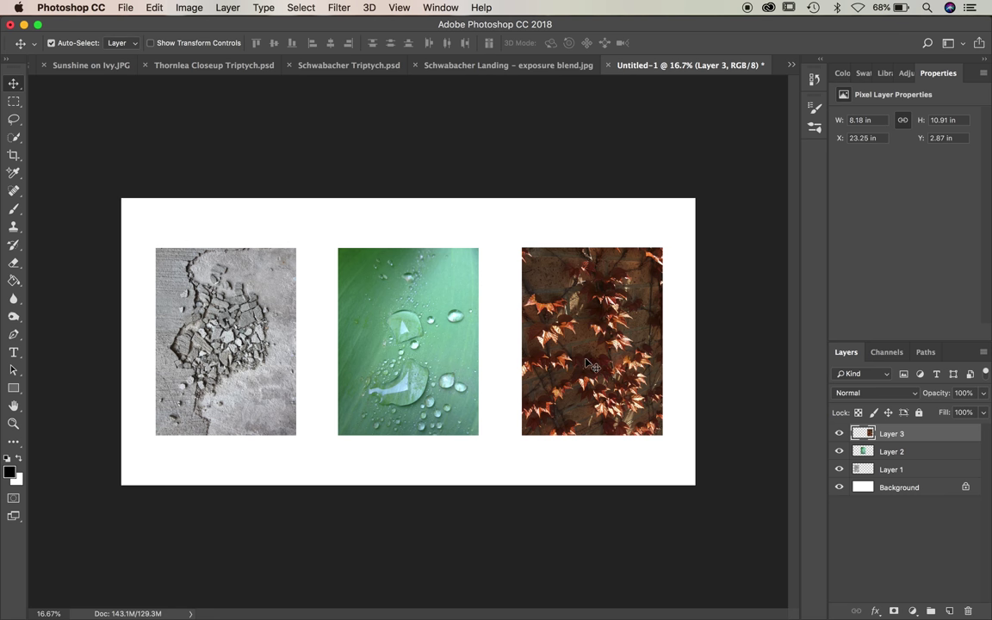
# - Make a first pass nudging the ivy, raindrop and concrete photos toward even spacing
pyautogui.moveTo(600, 300); pyautogui.dragTo(608, 299)
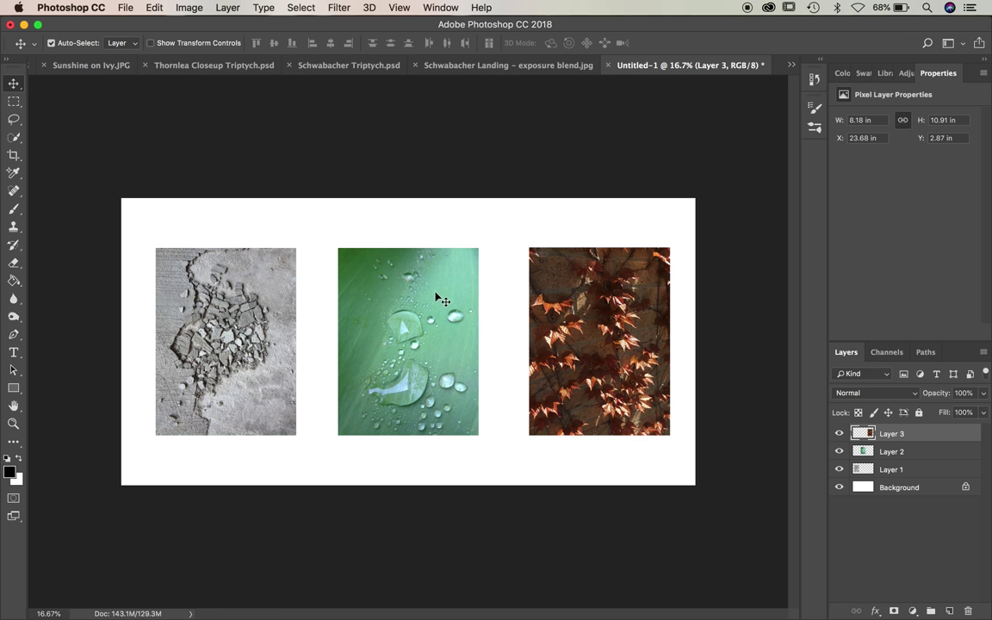
pyautogui.moveTo(442, 295)
pyautogui.mouseDown()
pyautogui.moveTo(450, 290)
pyautogui.moveTo(437, 297)
pyautogui.mouseUp()
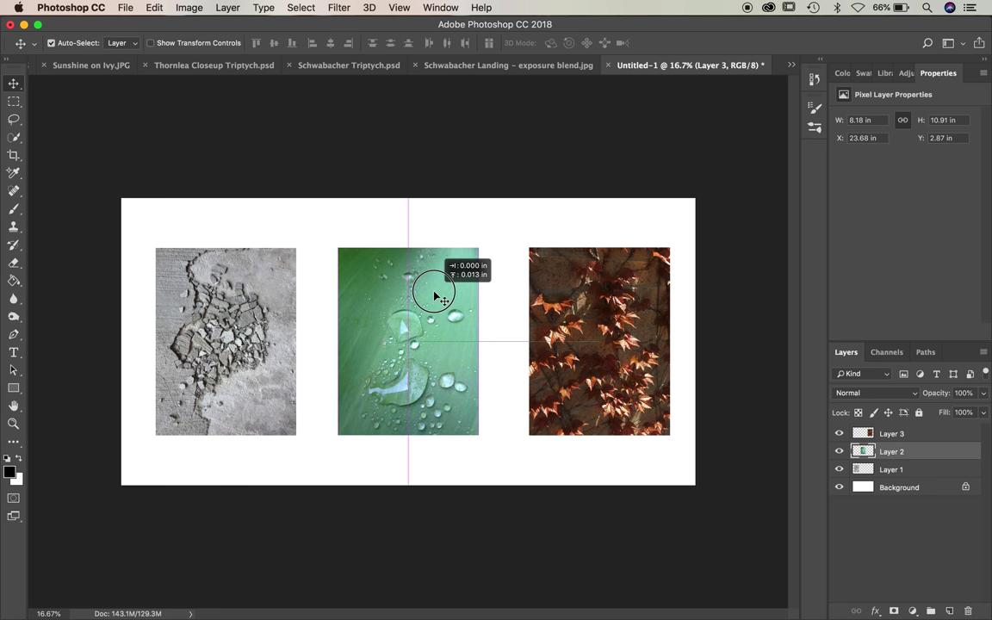
pyautogui.moveTo(437, 297); pyautogui.dragTo(434, 288)
pyautogui.moveTo(241, 263); pyautogui.dragTo(254, 294)
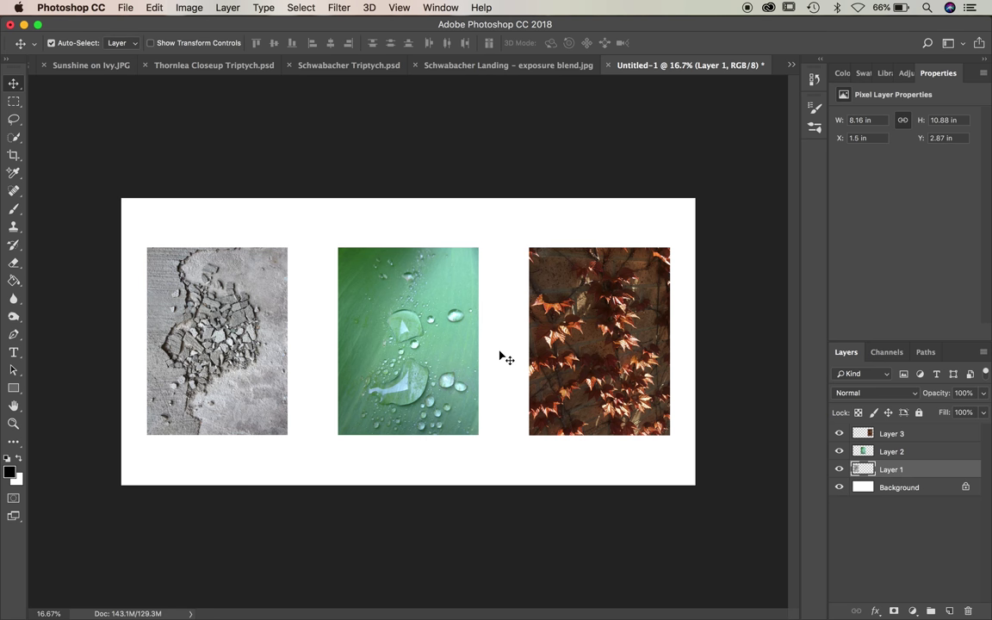
pyautogui.click(617, 299)
pyautogui.moveTo(618, 301); pyautogui.dragTo(627, 307)
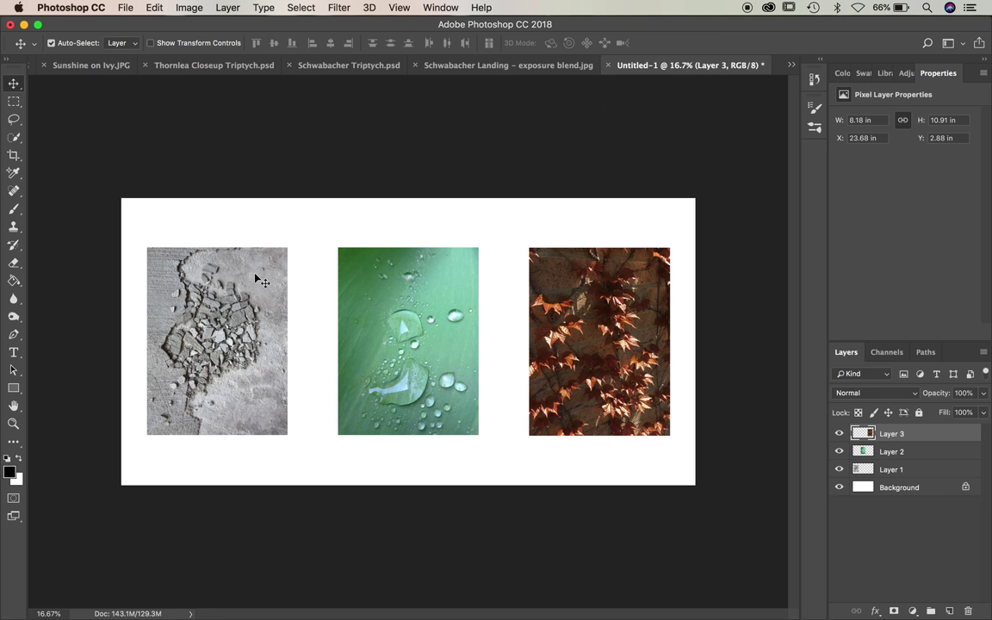
# - Adjust the concrete, raindrop and ivy photos until all gaps equal 1.673 in
pyautogui.click(222, 253)
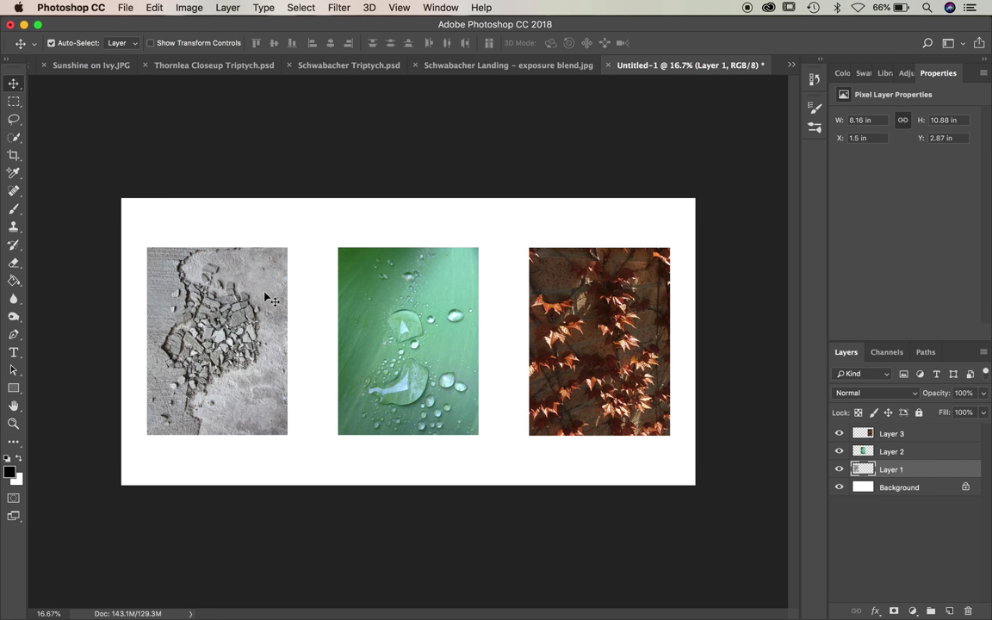
pyautogui.click(251, 267)
pyautogui.moveTo(251, 266); pyautogui.dragTo(272, 266)
pyautogui.click(428, 276)
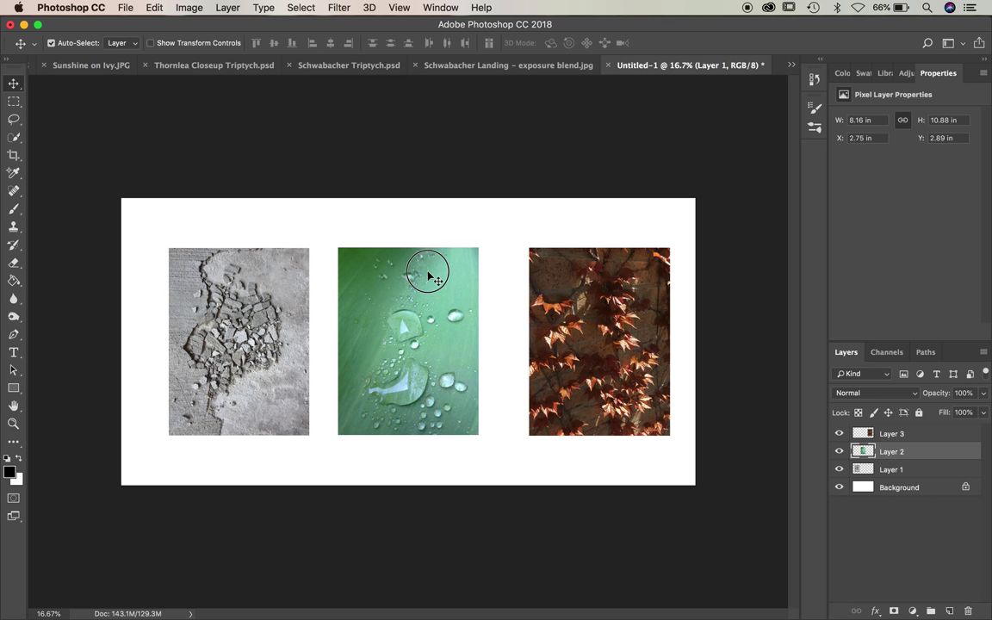
pyautogui.moveTo(428, 276); pyautogui.dragTo(430, 276)
pyautogui.moveTo(635, 281); pyautogui.dragTo(614, 281)
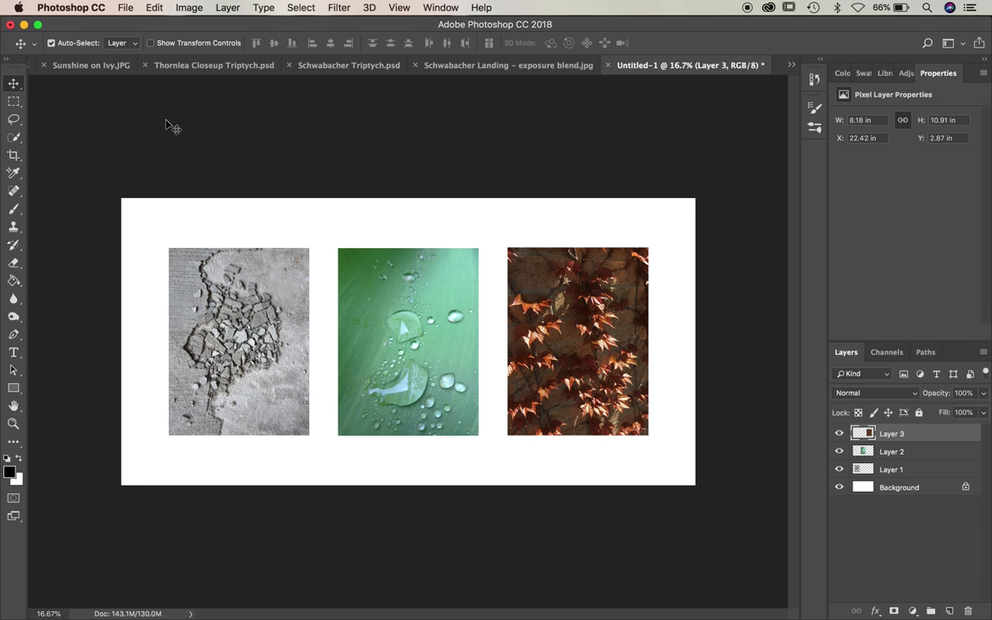
pyautogui.click(13, 157)
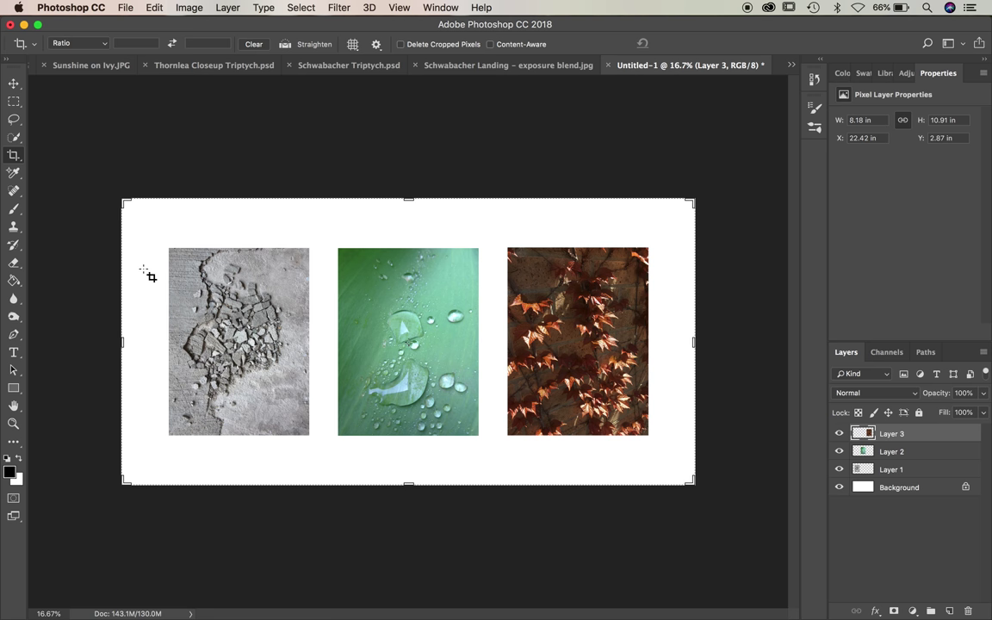
# - Crop the canvas inward from the top-left and bottom-right corners to a tighter white border
pyautogui.moveTo(123, 200); pyautogui.dragTo(134, 211)
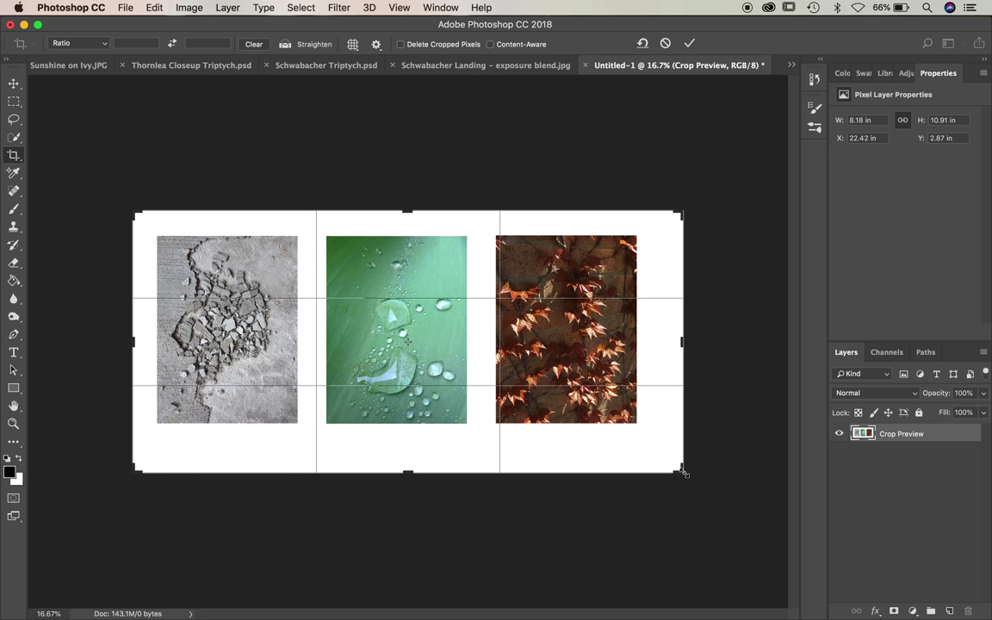
pyautogui.moveTo(683, 472)
pyautogui.mouseDown()
pyautogui.moveTo(669, 454)
pyautogui.moveTo(673, 464)
pyautogui.mouseUp()
pyautogui.press('Return')
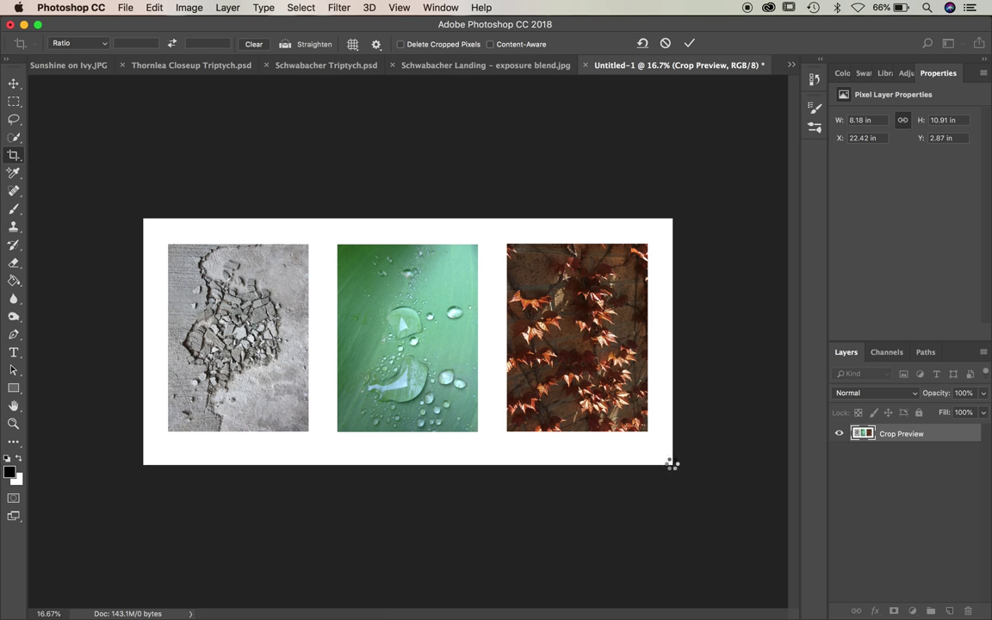
# - Realign the concrete, raindrop and ivy photos on the cropped canvas, ivy at X 21.15 in
pyautogui.click(13, 83)
pyautogui.moveTo(249, 274); pyautogui.dragTo(252, 274)
pyautogui.moveTo(443, 272); pyautogui.dragTo(449, 275)
pyautogui.moveTo(606, 268); pyautogui.dragTo(608, 267)
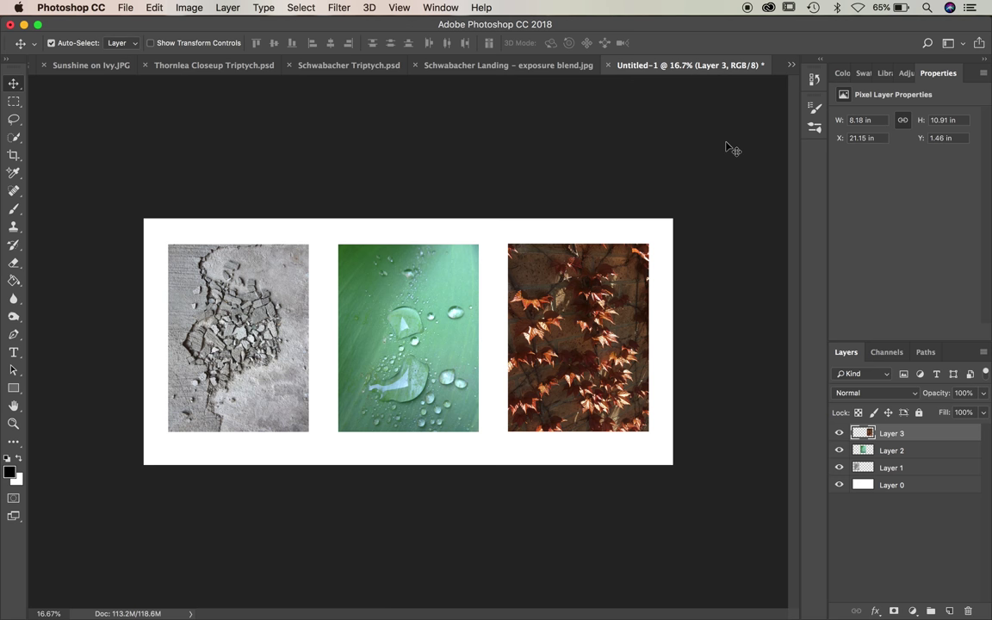
# - On the Schwabacher Landing photo, add a 3-column New Guide Layout to split it into equal thirds
pyautogui.click(494, 67)
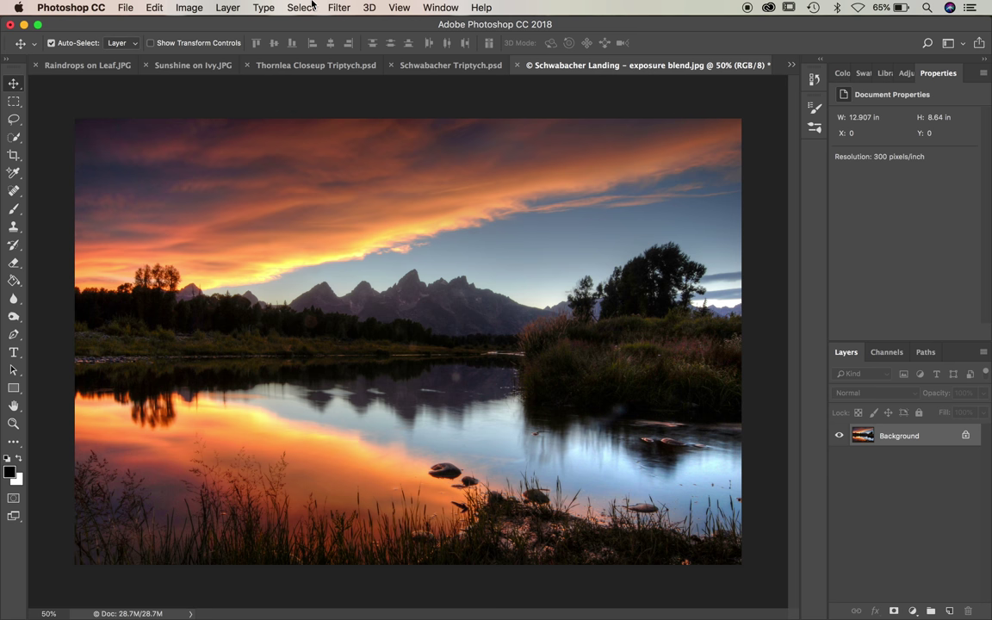
pyautogui.click(399, 8)
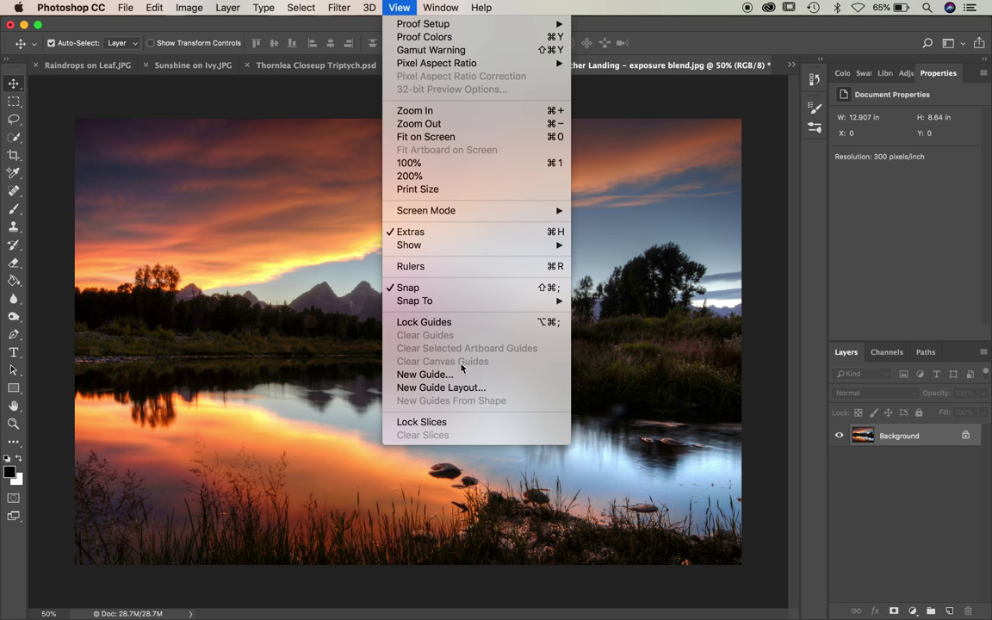
pyautogui.click(506, 389)
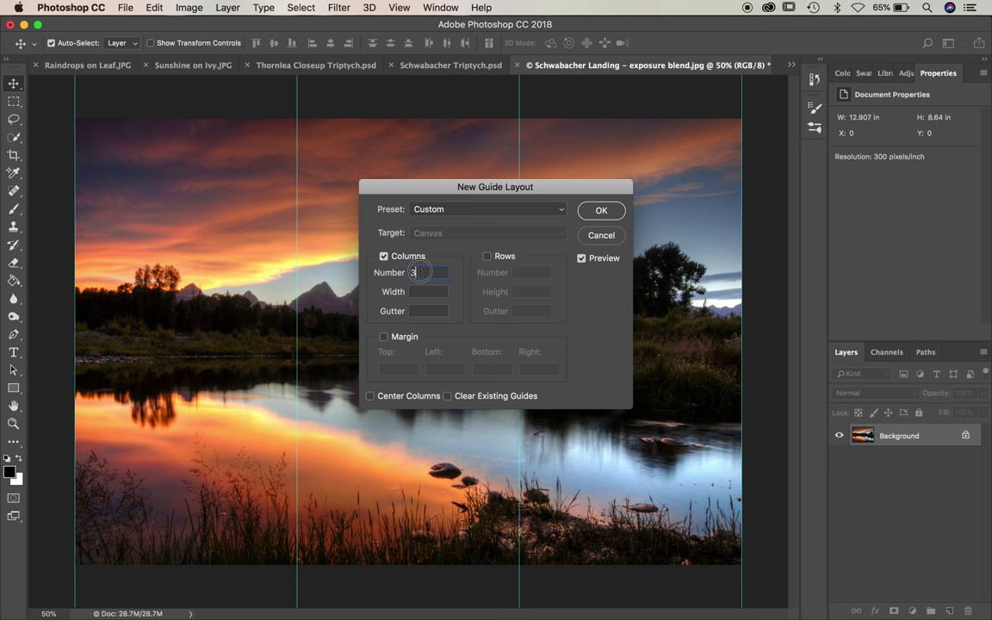
pyautogui.click(425, 272)
pyautogui.click(601, 211)
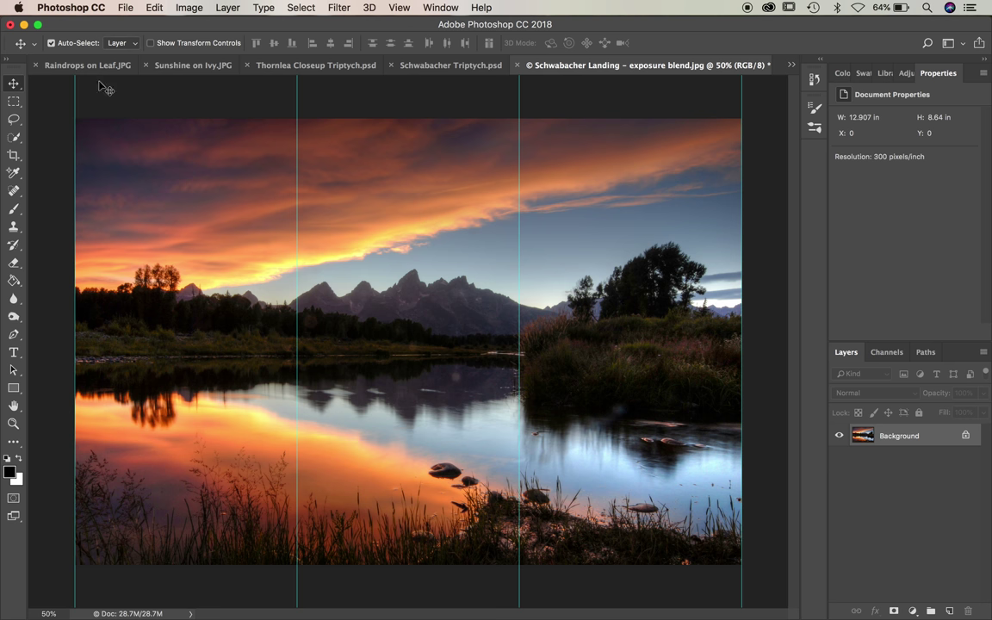
pyautogui.click(14, 102)
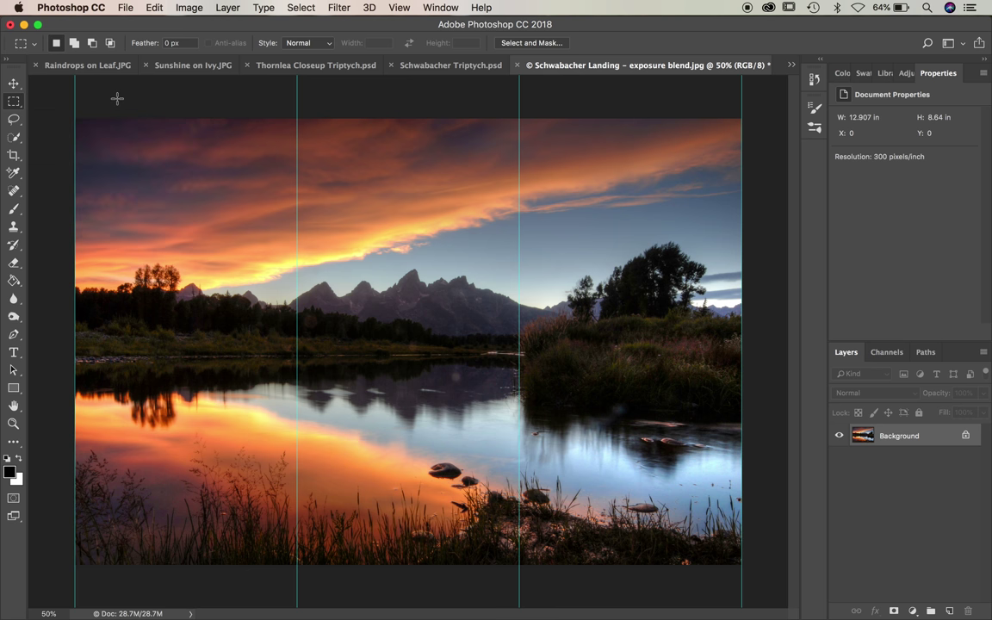
pyautogui.click(76, 117)
pyautogui.moveTo(75, 117); pyautogui.dragTo(294, 563)
pyautogui.click(126, 7)
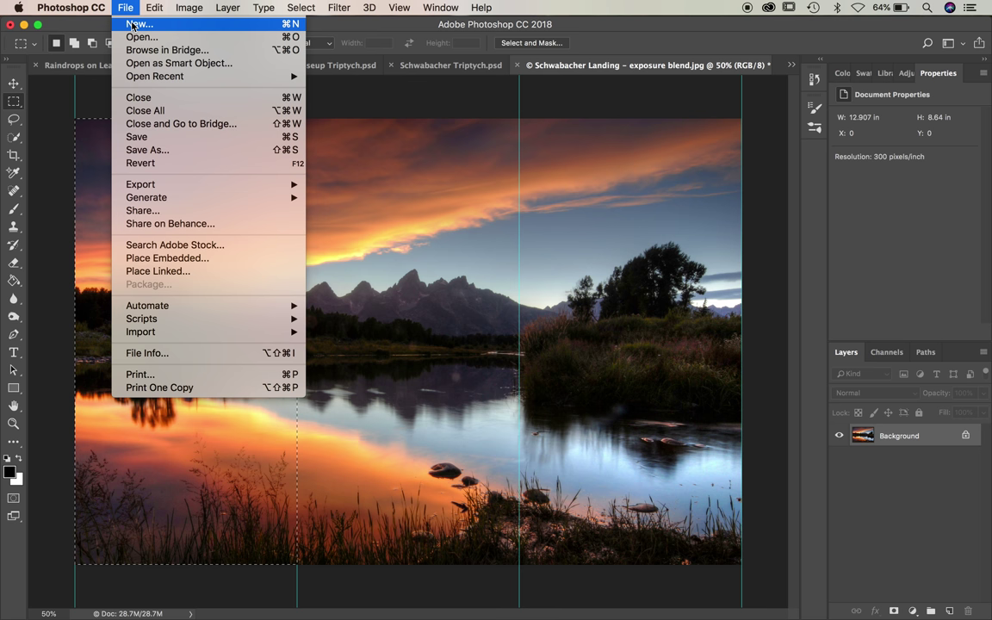
pyautogui.click(120, 9)
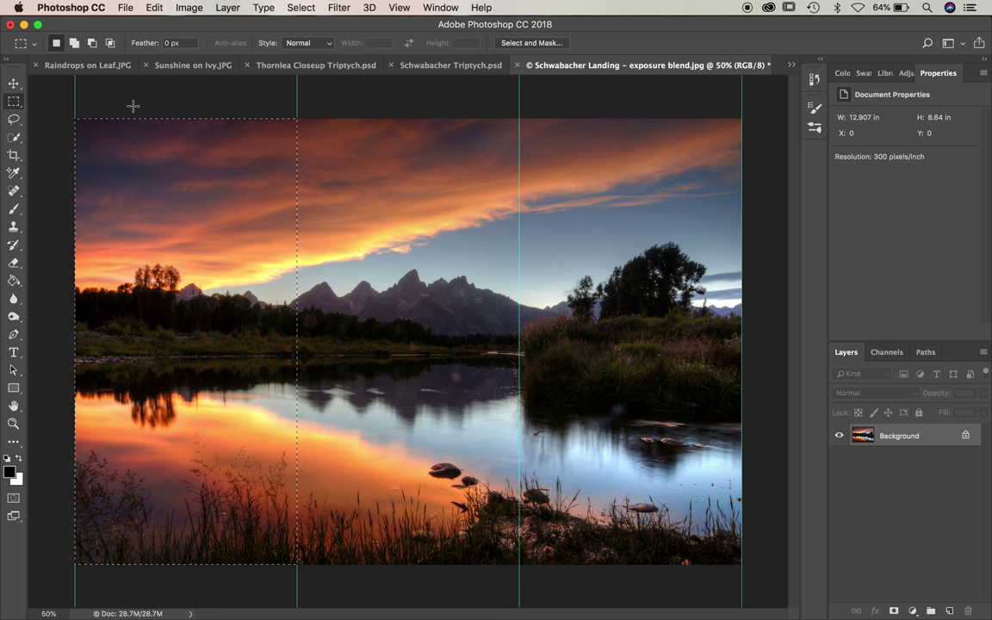
pyautogui.click(295, 8)
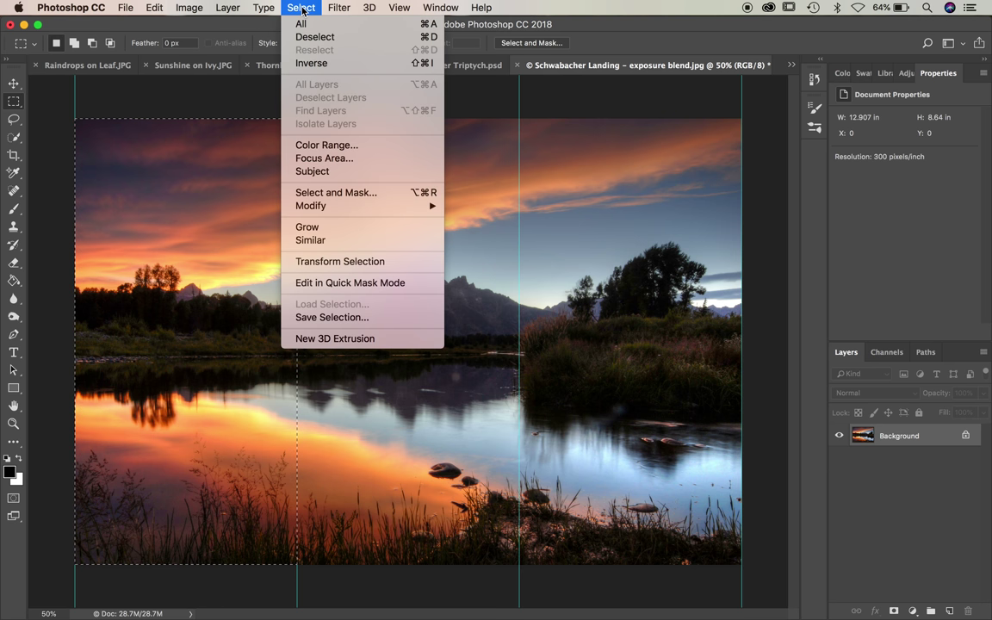
pyautogui.click(315, 38)
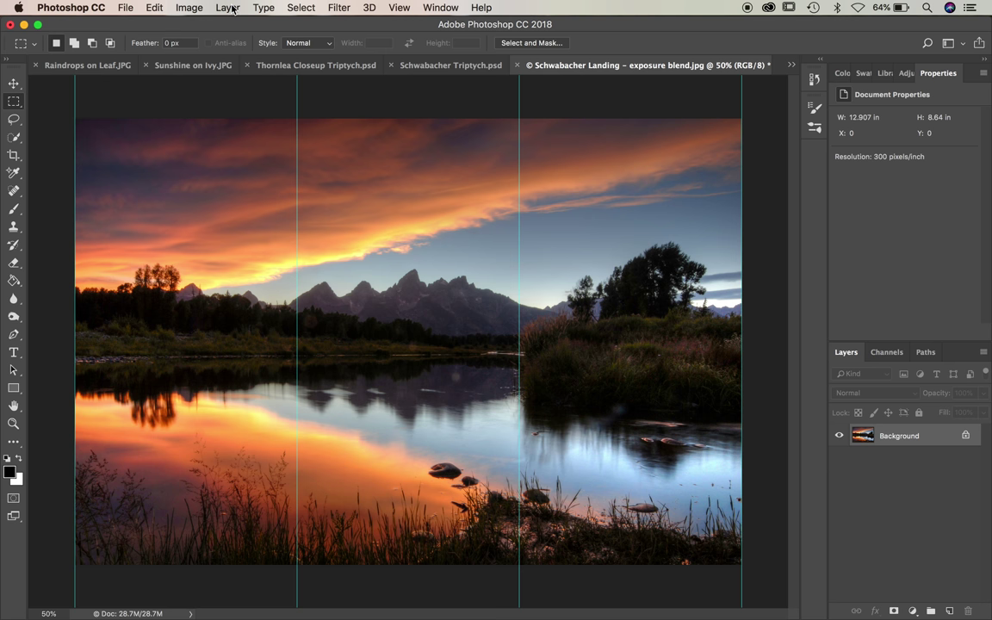
pyautogui.click(187, 9)
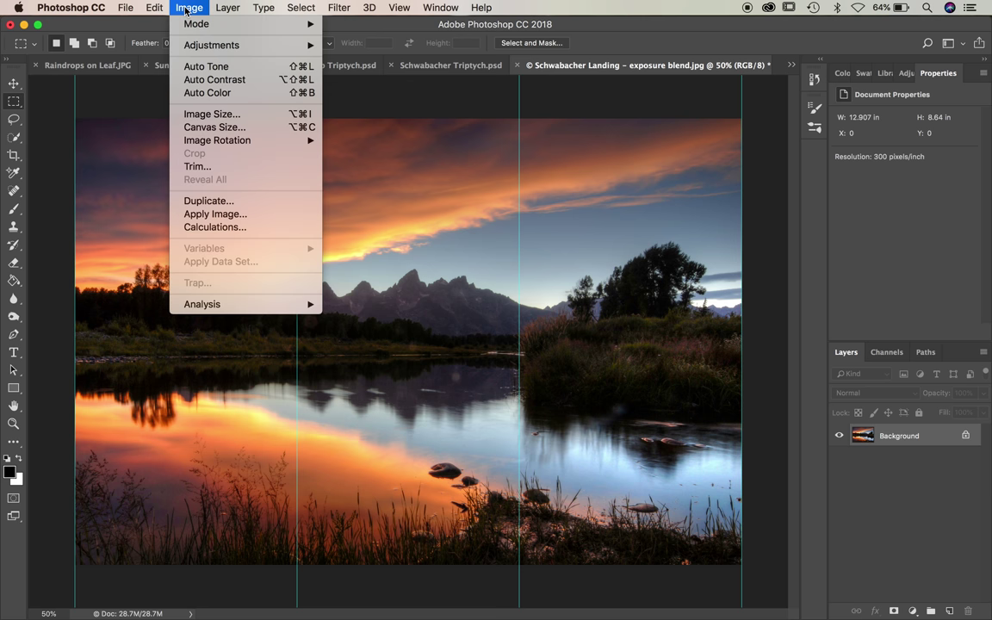
pyautogui.click(211, 113)
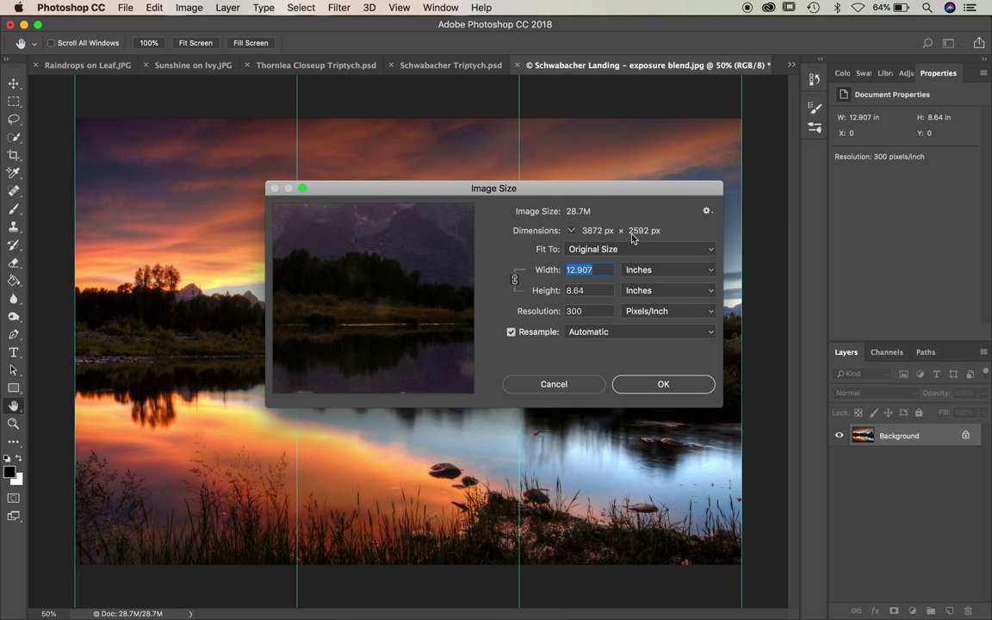
pyautogui.click(569, 385)
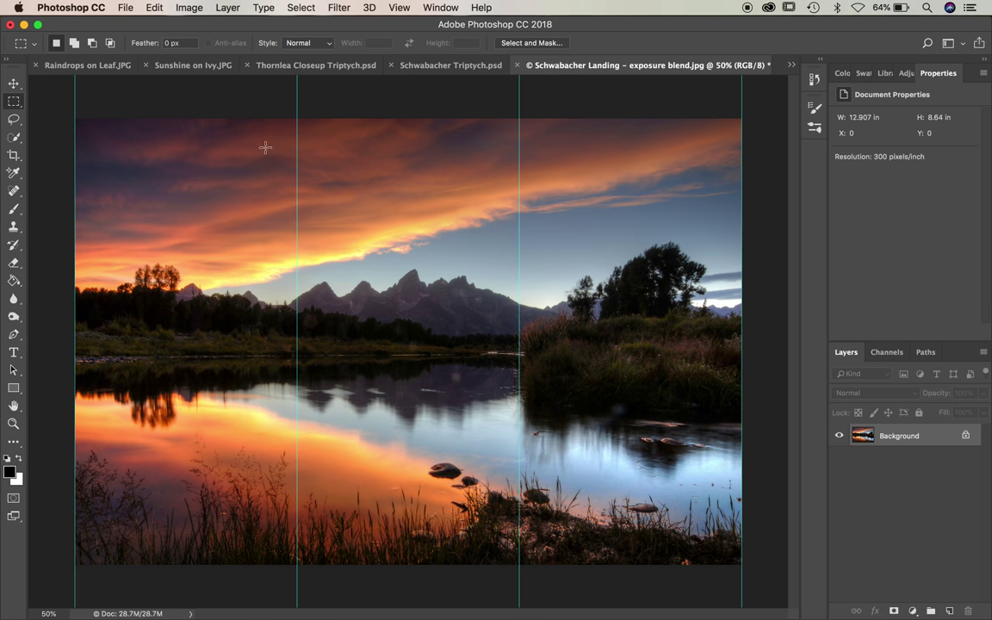
# - Create a white 4500 × 3000 px, 300 ppi document, then go back to the sunset photo
pyautogui.click(125, 7)
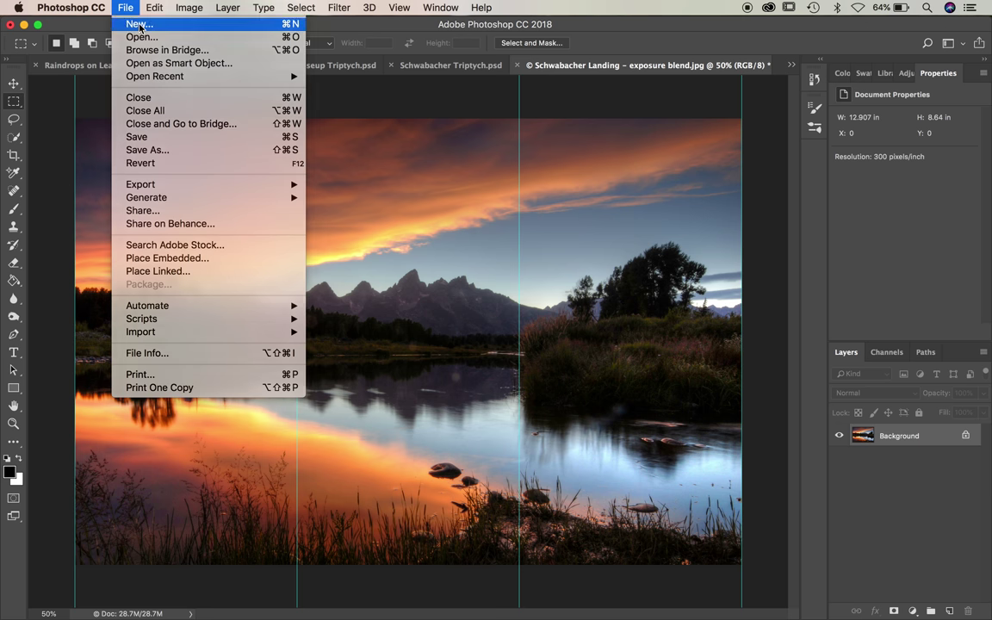
pyautogui.click(131, 23)
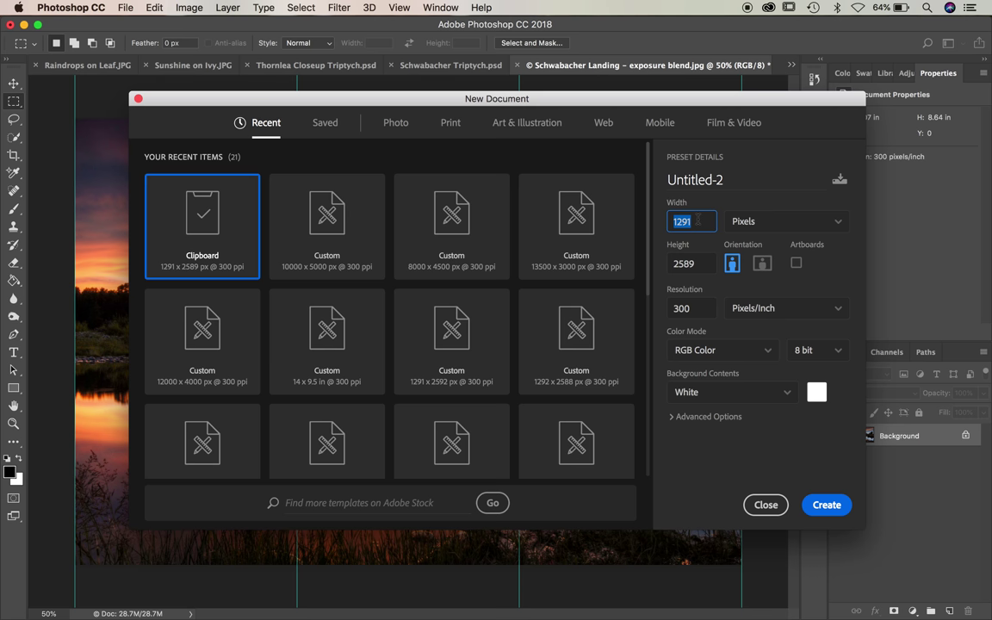
pyautogui.write('45')
pyautogui.click(700, 262)
pyautogui.write('3000')
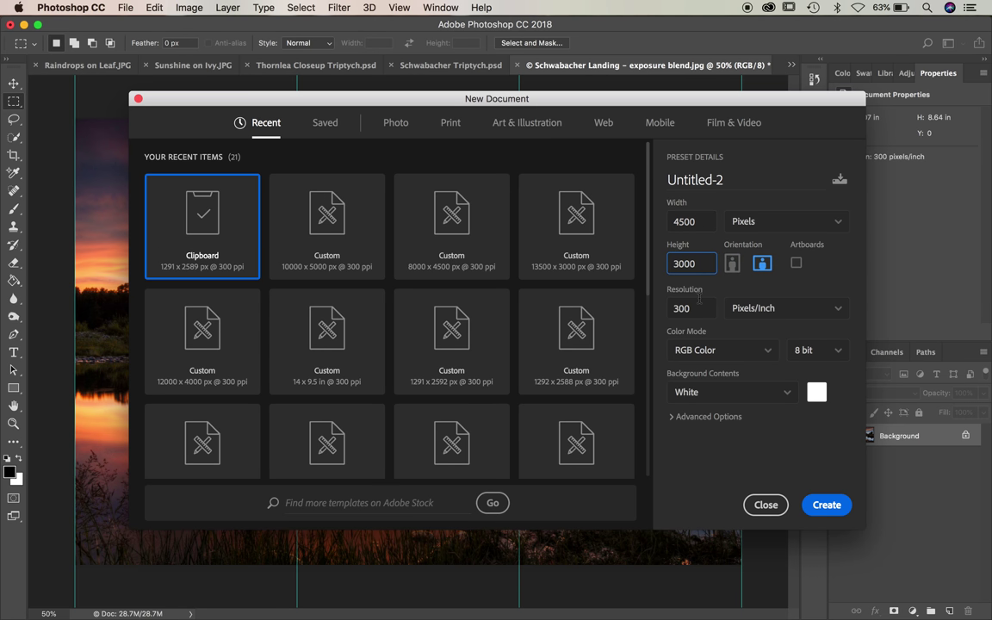
pyautogui.click(820, 505)
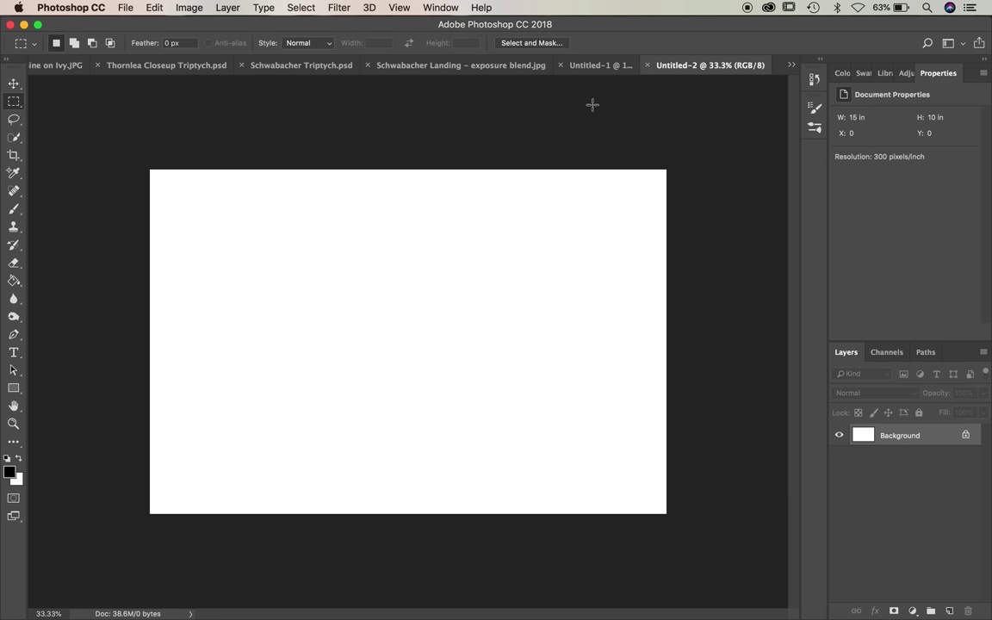
pyautogui.click(465, 67)
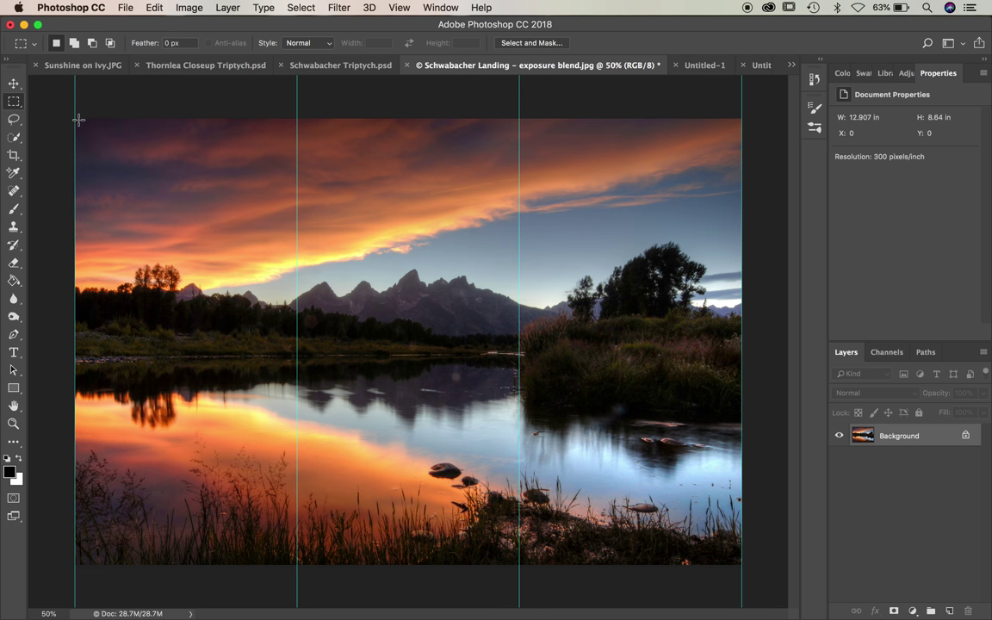
# - Bring the left third of the sunset photo into Untitled-2 and move it toward the left
pyautogui.moveTo(76, 119); pyautogui.dragTo(294, 565)
pyautogui.click(759, 66)
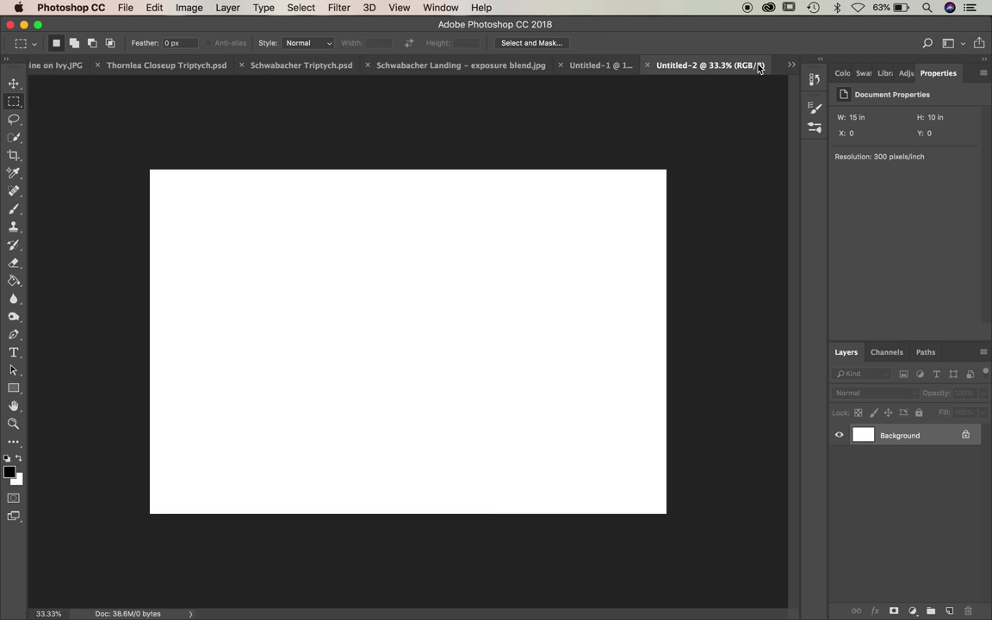
pyautogui.moveTo(236, 276); pyautogui.dragTo(235, 272)
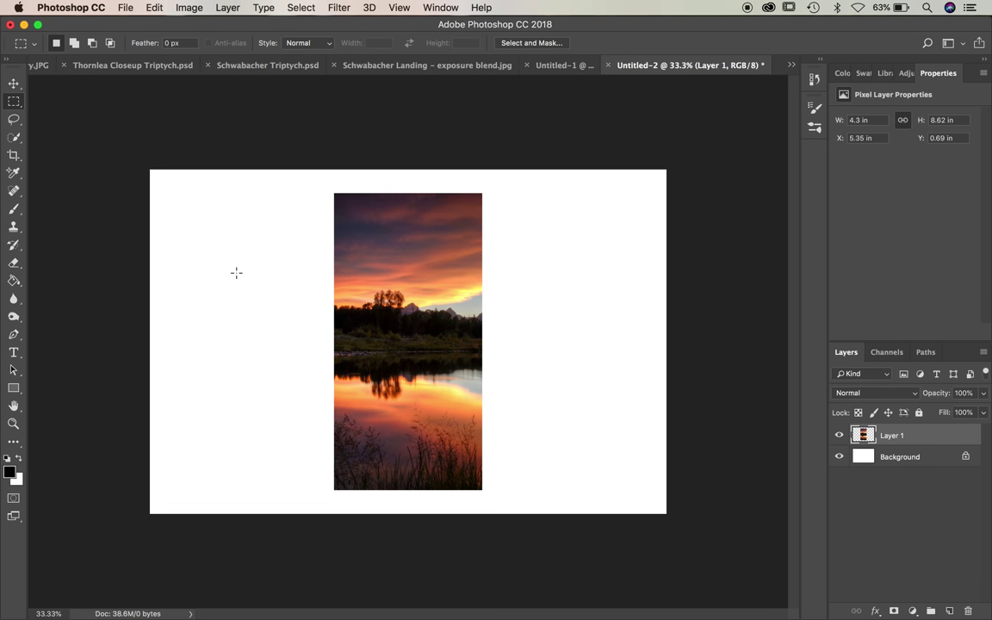
pyautogui.click(15, 84)
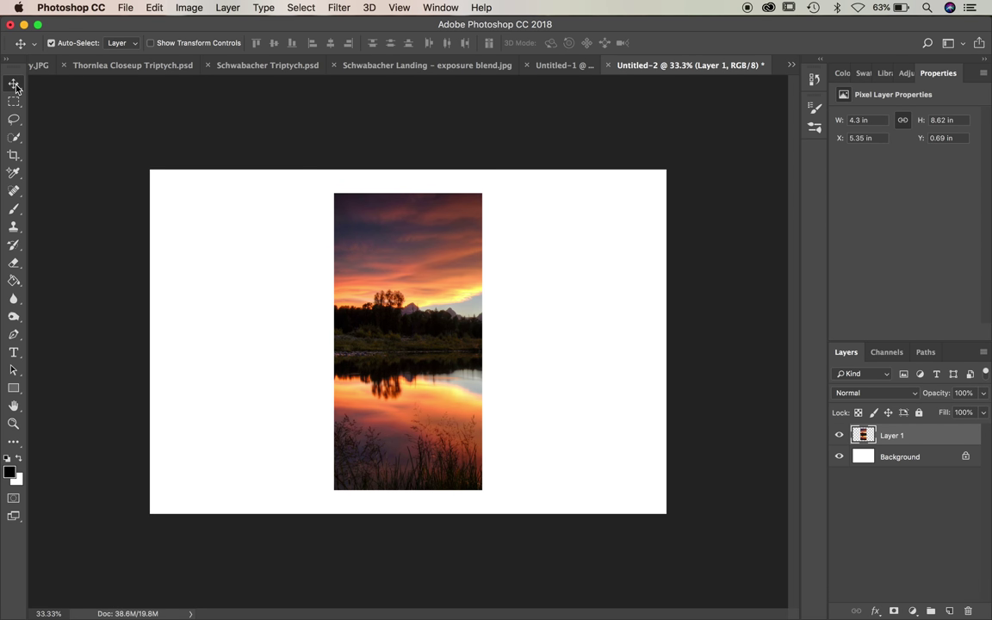
pyautogui.moveTo(451, 230); pyautogui.dragTo(296, 231)
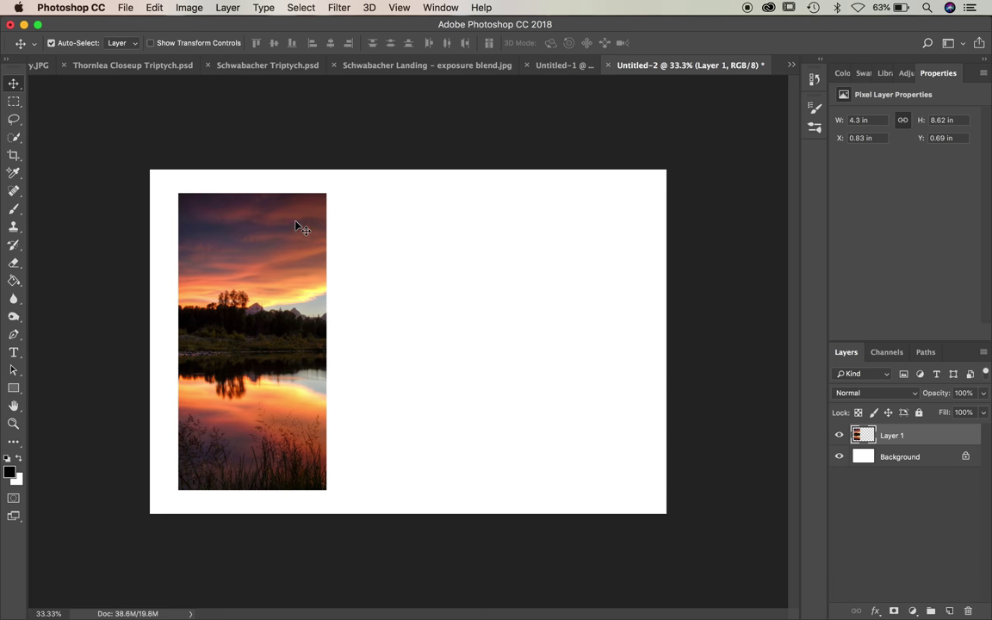
# - Select the middle third of the photo and paste it into Untitled-2 as a second panel
pyautogui.click(419, 66)
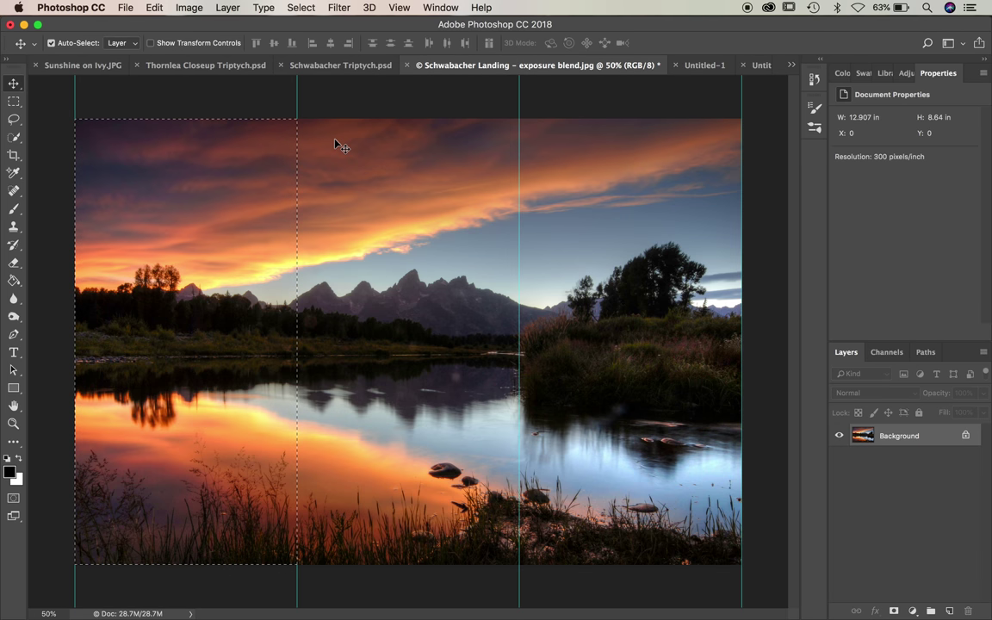
pyautogui.click(302, 7)
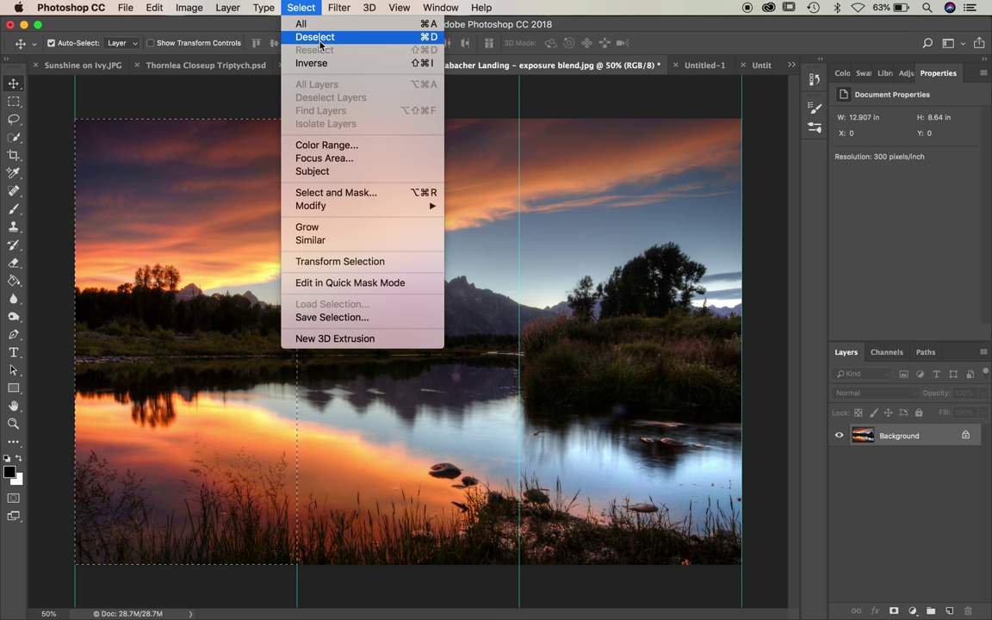
pyautogui.click(315, 37)
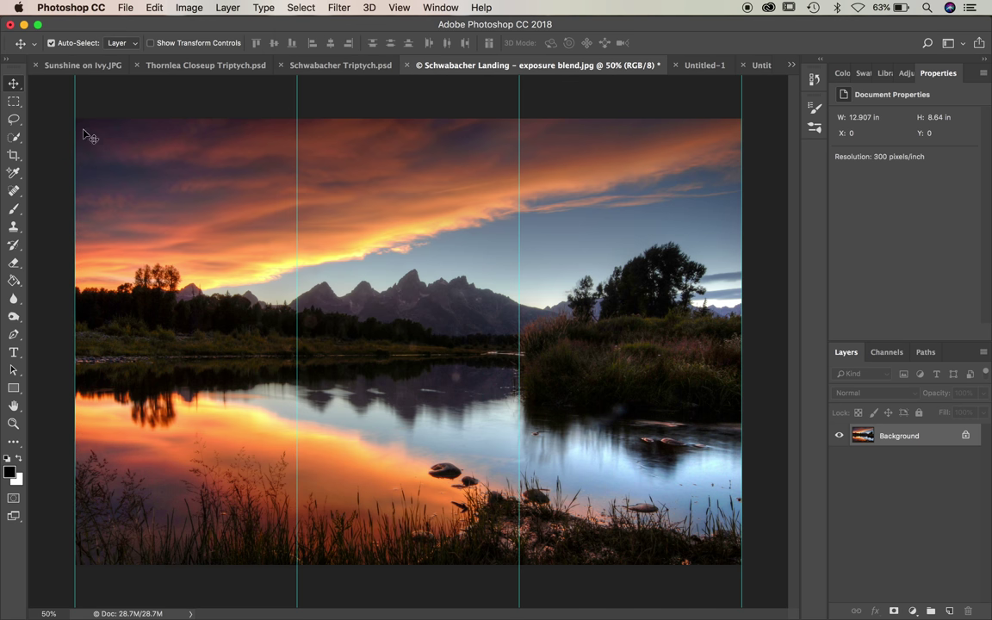
pyautogui.click(14, 102)
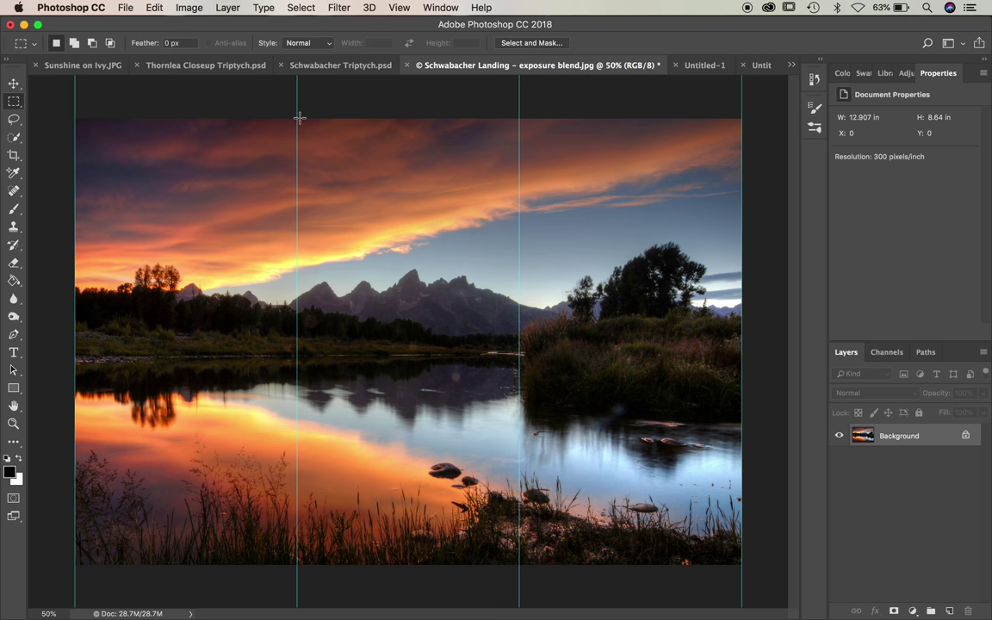
pyautogui.moveTo(297, 118); pyautogui.dragTo(519, 565)
pyautogui.click(751, 67)
pyautogui.press('super+v')
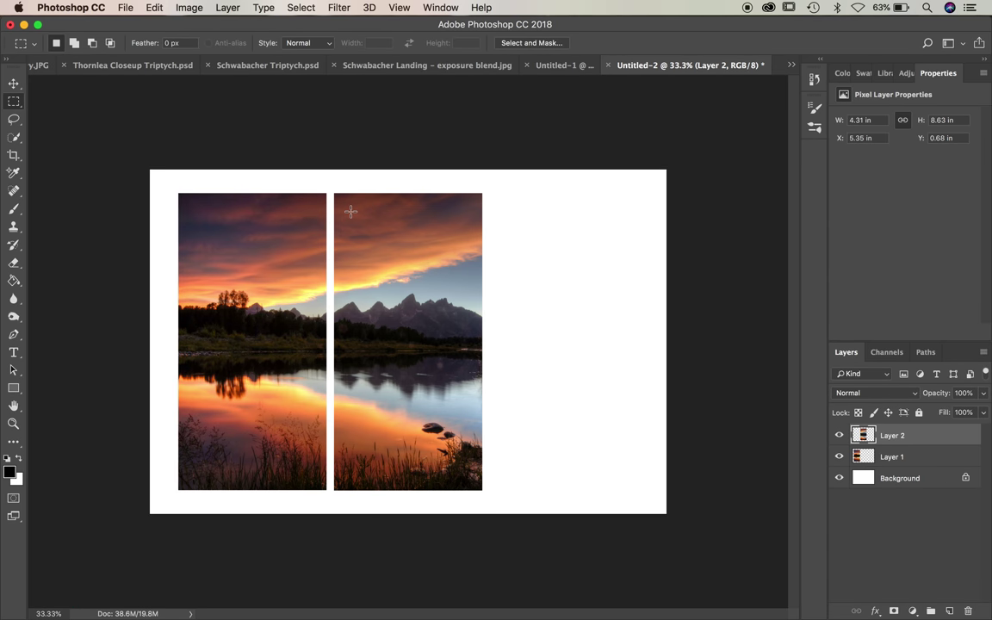
# - Paste the right third into Untitled-2 and position it to the right of the middle panel
pyautogui.click(443, 68)
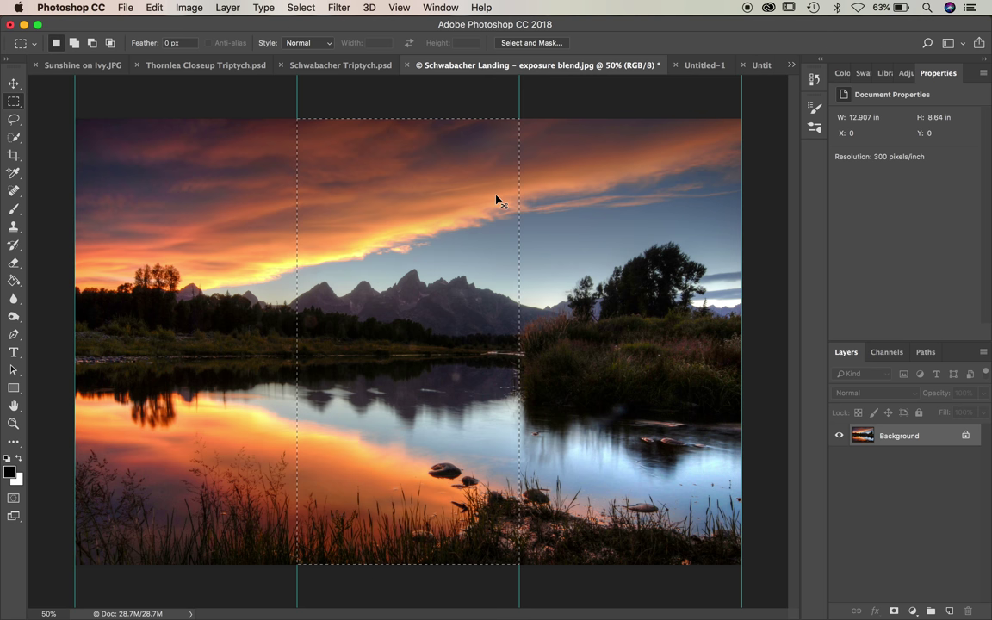
pyautogui.press('super+d')
pyautogui.moveTo(519, 117); pyautogui.dragTo(740, 563)
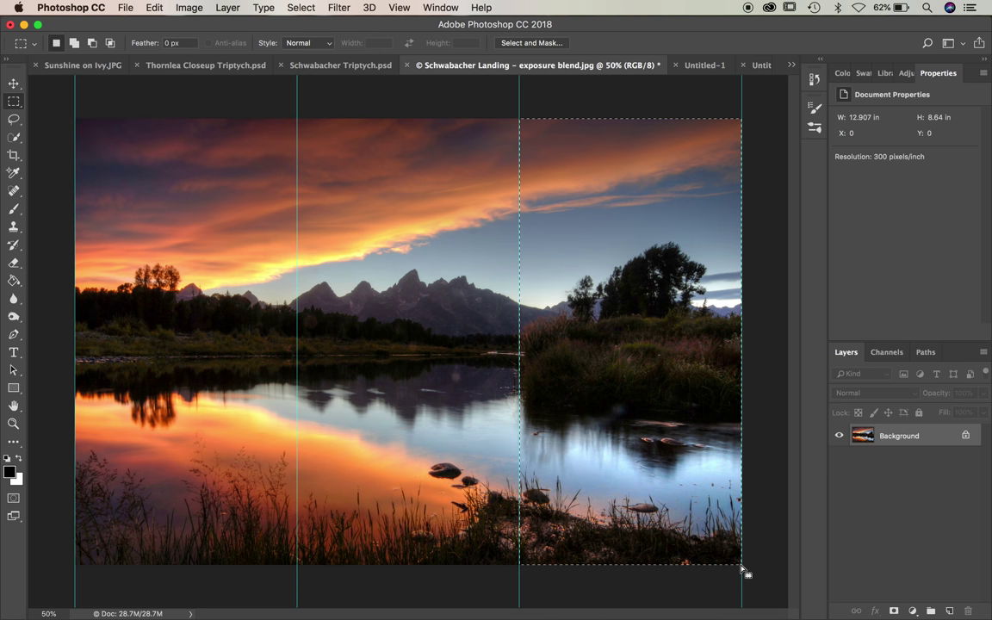
pyautogui.click(761, 66)
pyautogui.press('cmd+v')
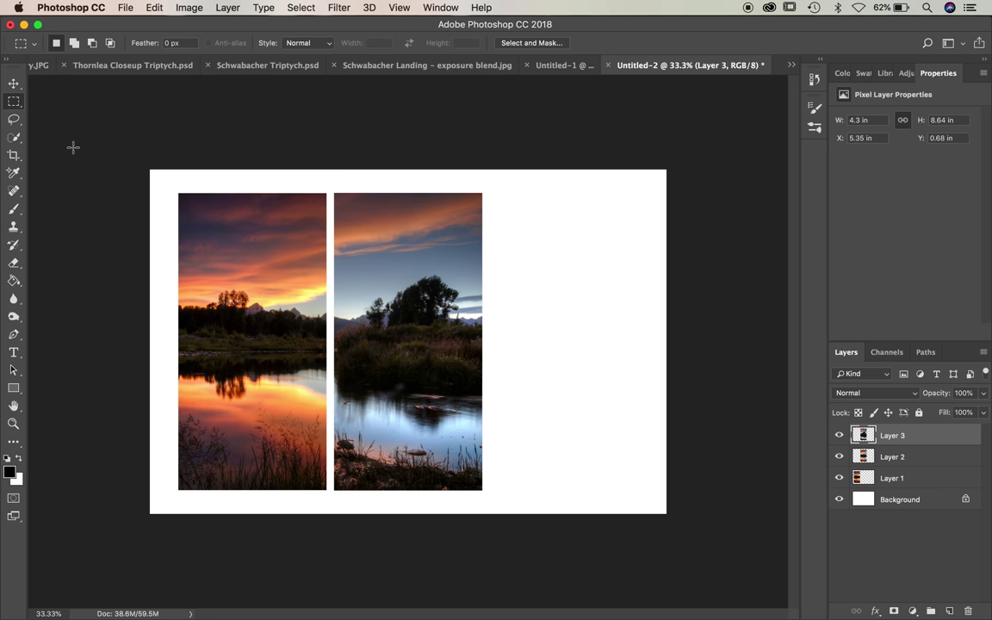
pyautogui.click(14, 83)
pyautogui.moveTo(435, 247); pyautogui.dragTo(594, 250)
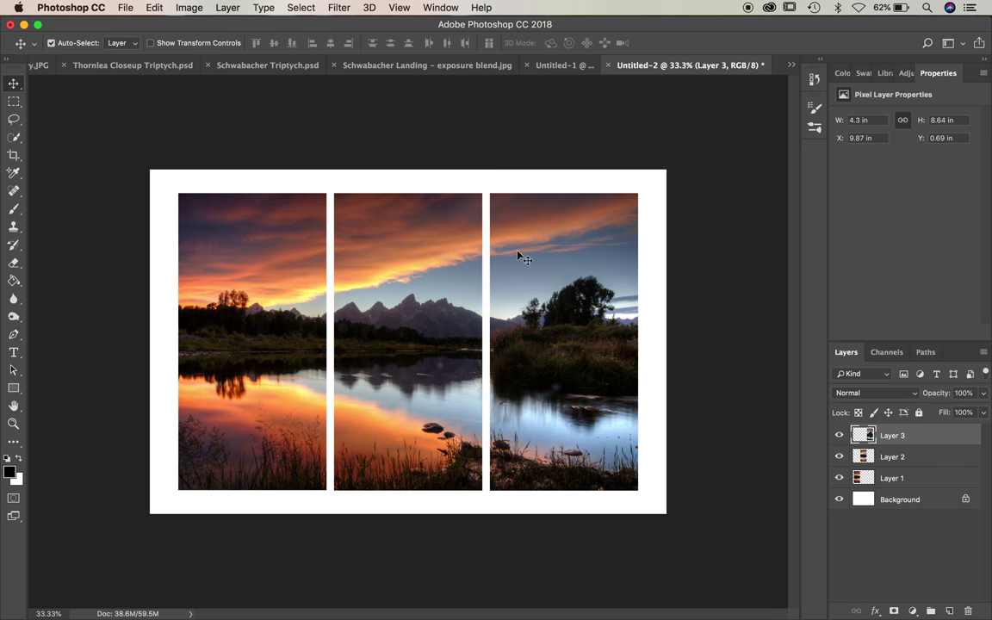
# - Raise the right, middle and left panels so their tops line up
pyautogui.moveTo(593, 229); pyautogui.dragTo(593, 215)
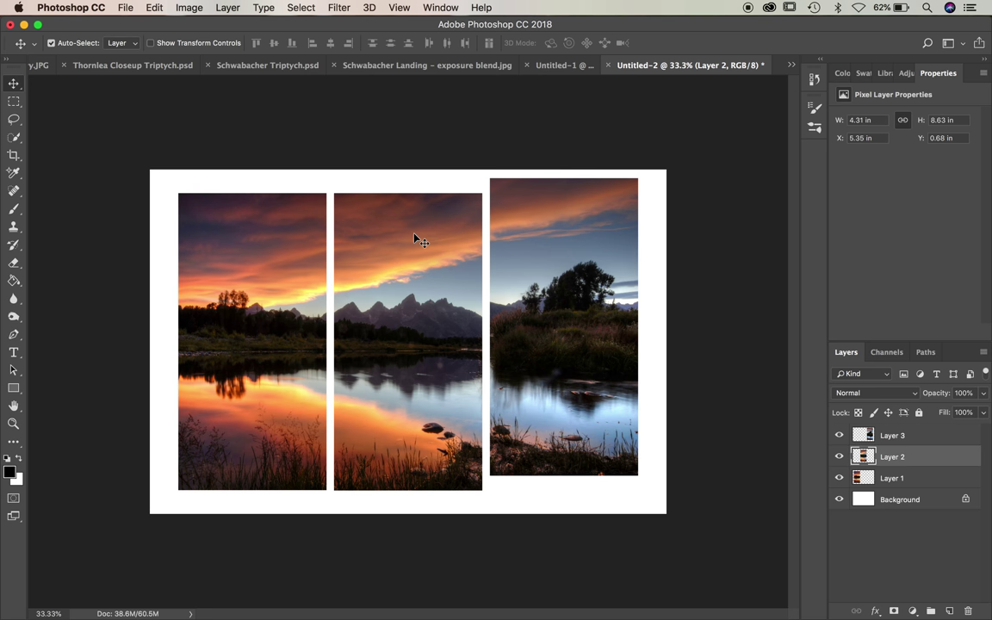
pyautogui.moveTo(416, 232); pyautogui.dragTo(413, 224)
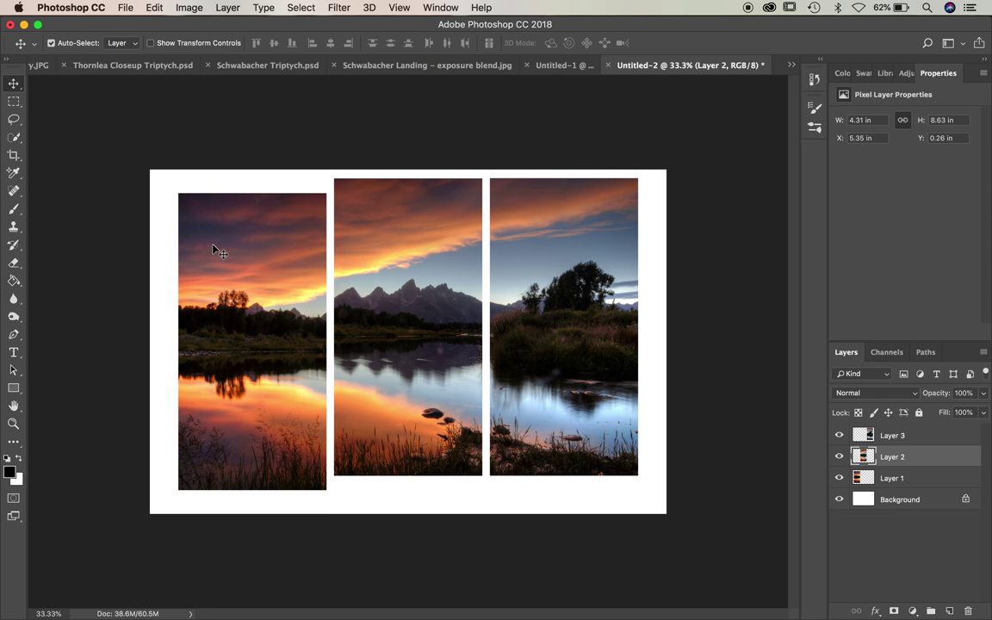
pyautogui.moveTo(270, 248); pyautogui.dragTo(270, 225)
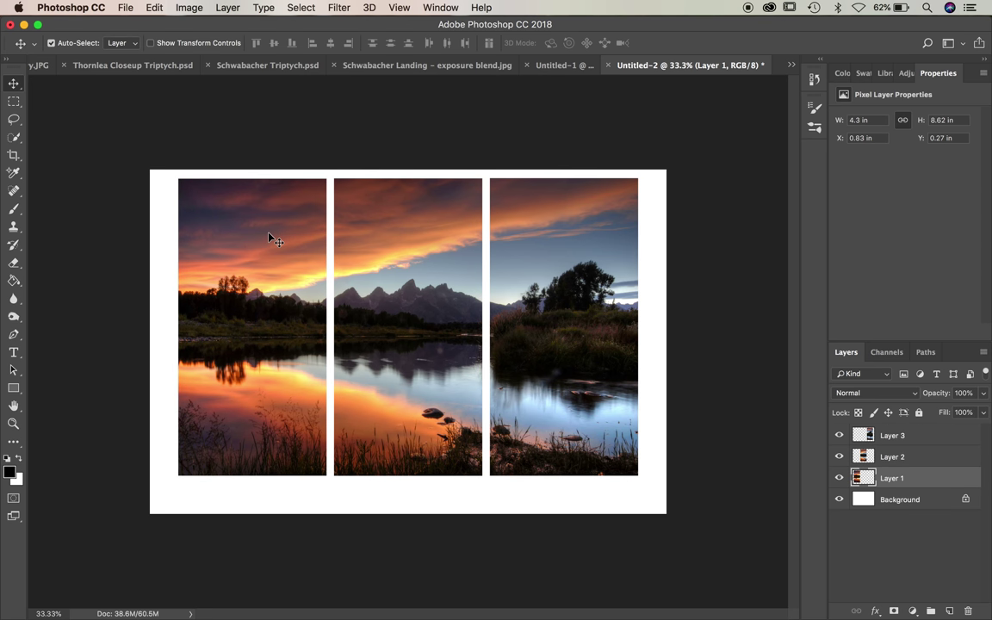
# - Type the black caption 'Schwabacher Landing, Grand Teton National Park, Wyoming, 2006' below the panels
pyautogui.click(15, 353)
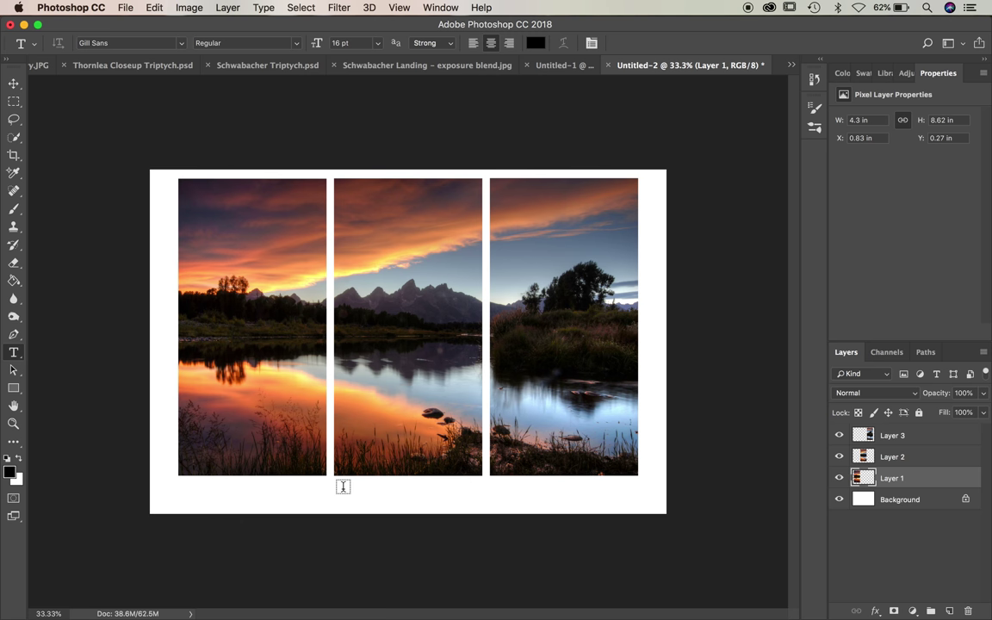
pyautogui.click(313, 495)
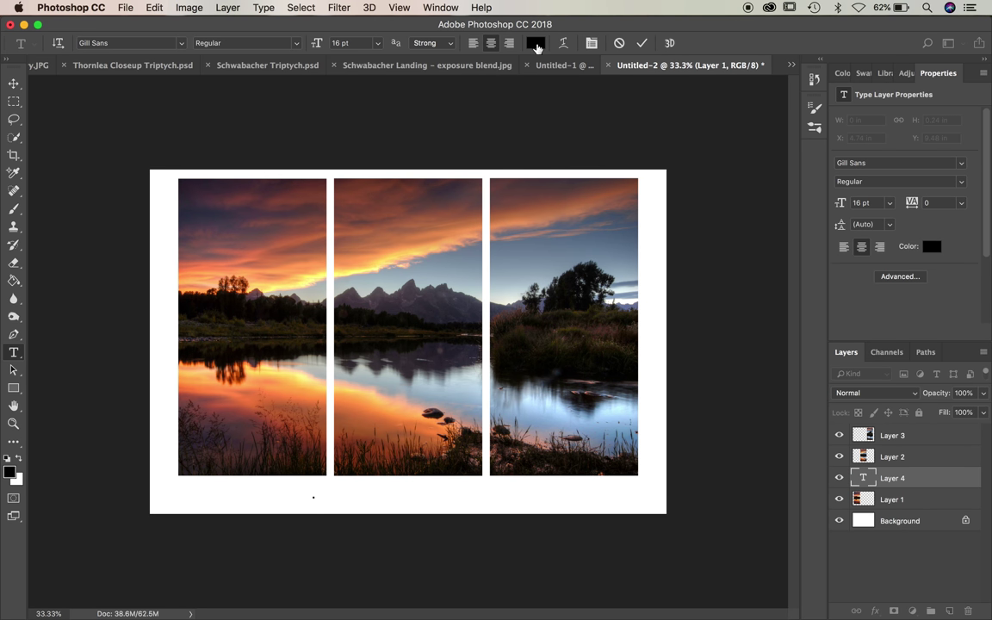
pyautogui.click(534, 45)
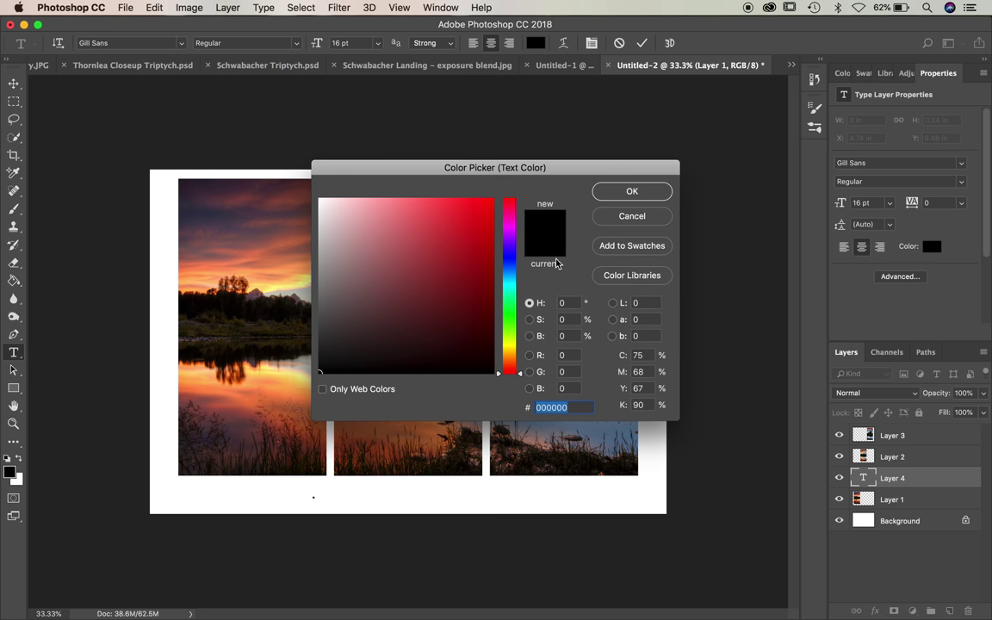
pyautogui.click(632, 216)
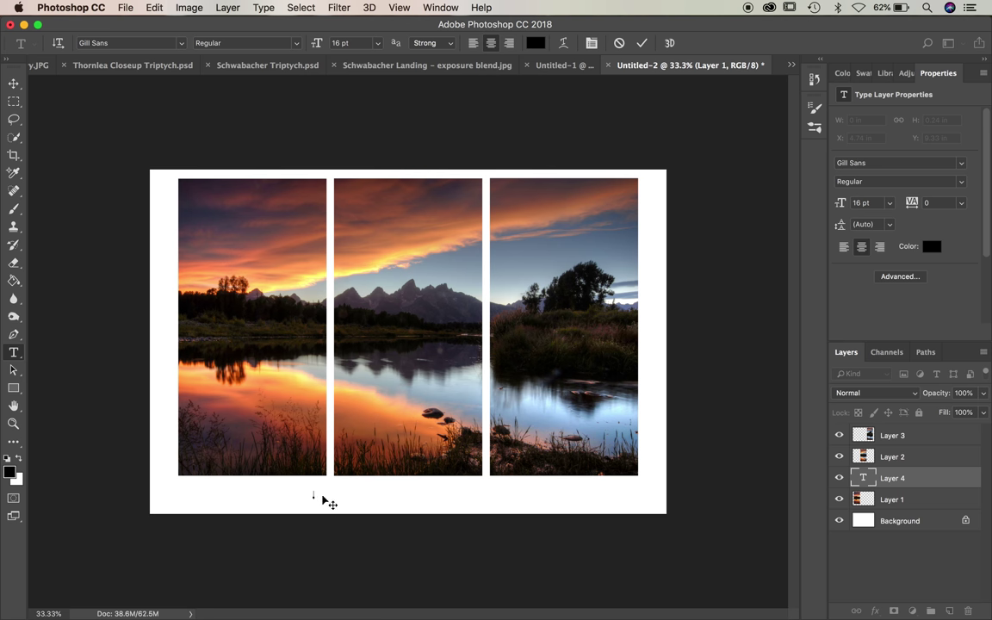
pyautogui.write('Schwabacher Landing, Grand Teton N')
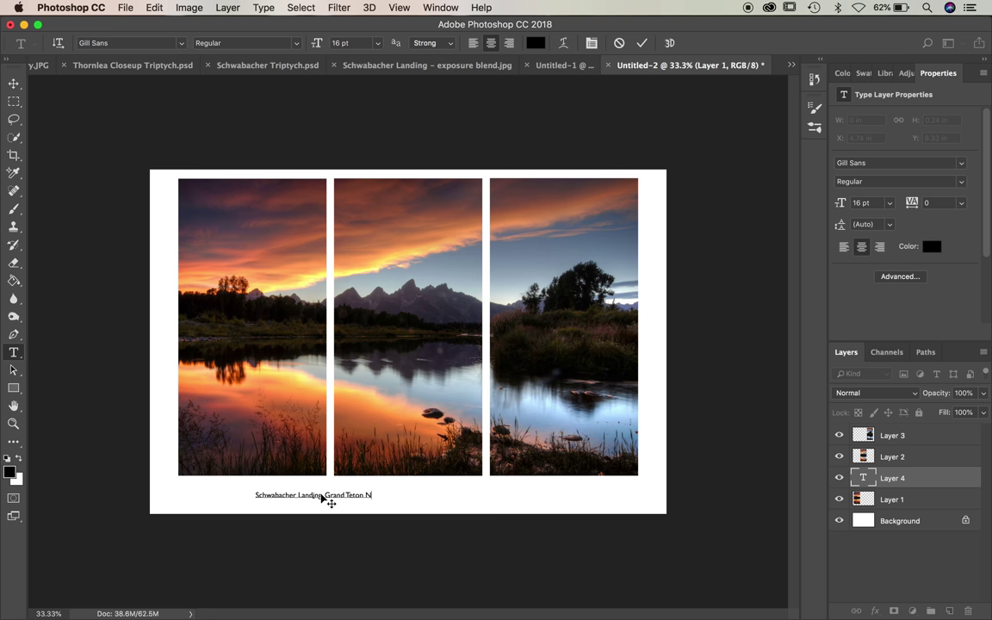
pyautogui.write('ational Park')
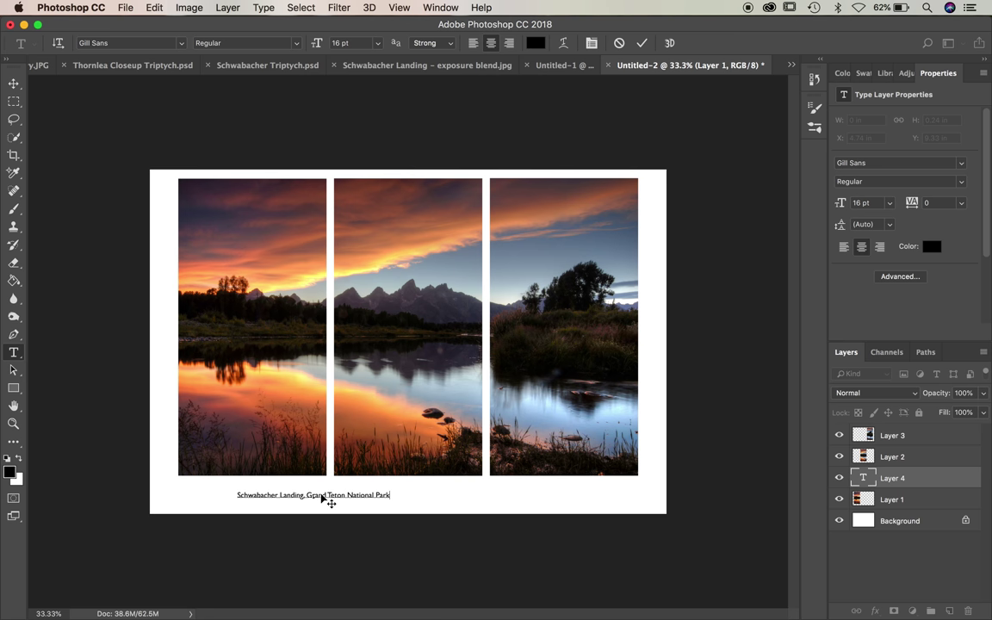
pyautogui.write(', ')
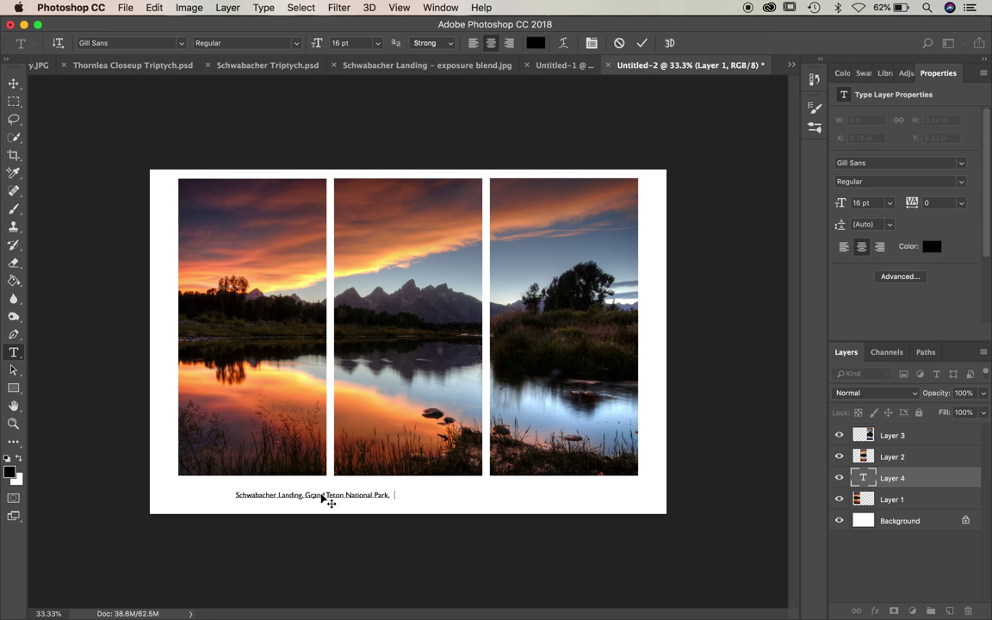
pyautogui.write('Wyoming, 2006')
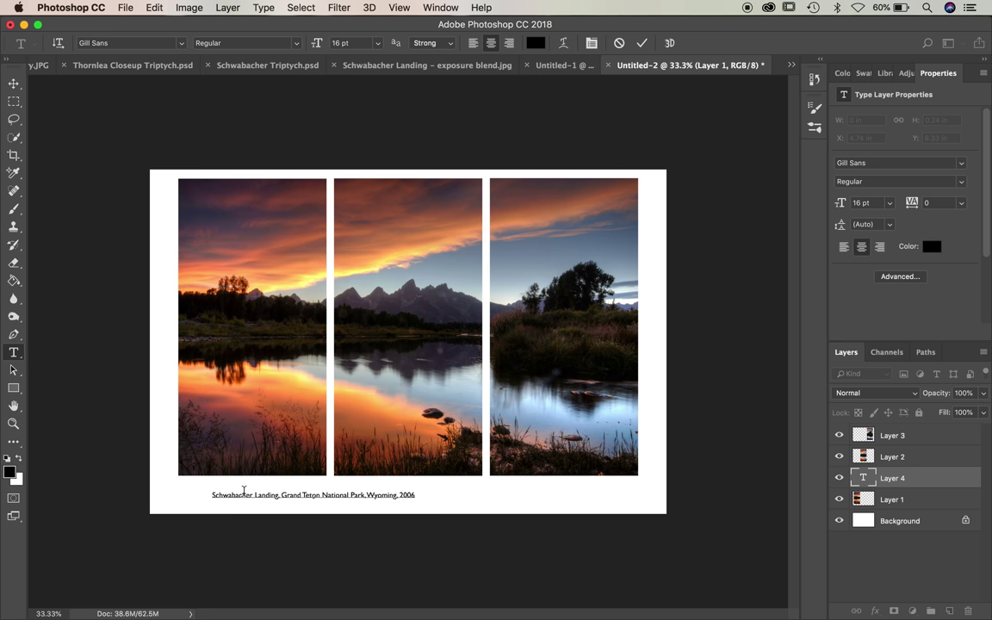
# - Commit the caption, centre it under the panels, then zoom into the Untitled-1 close-up triptych
pyautogui.click(14, 83)
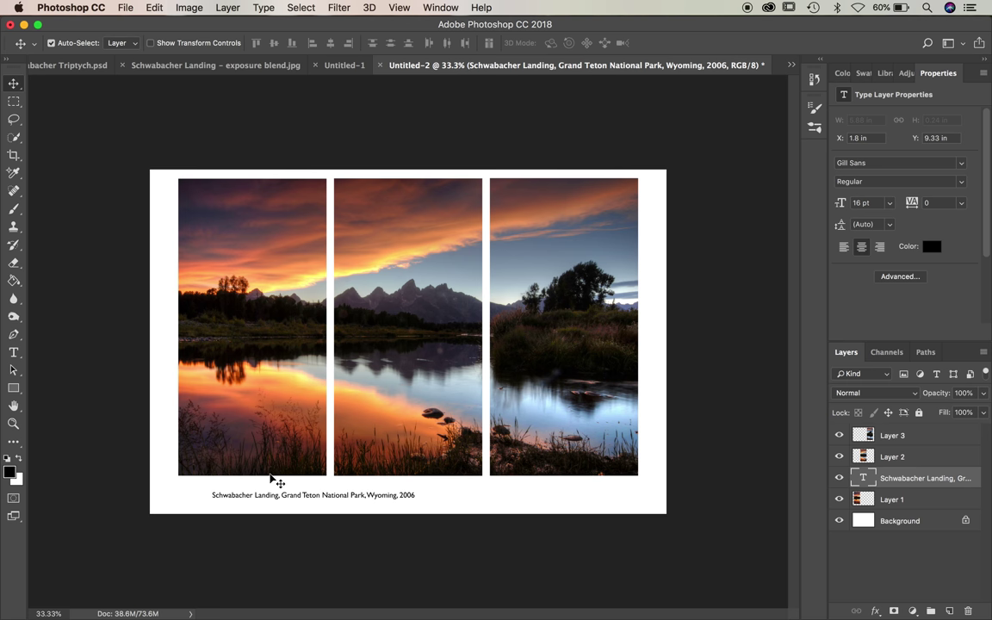
pyautogui.moveTo(217, 499); pyautogui.dragTo(319, 502)
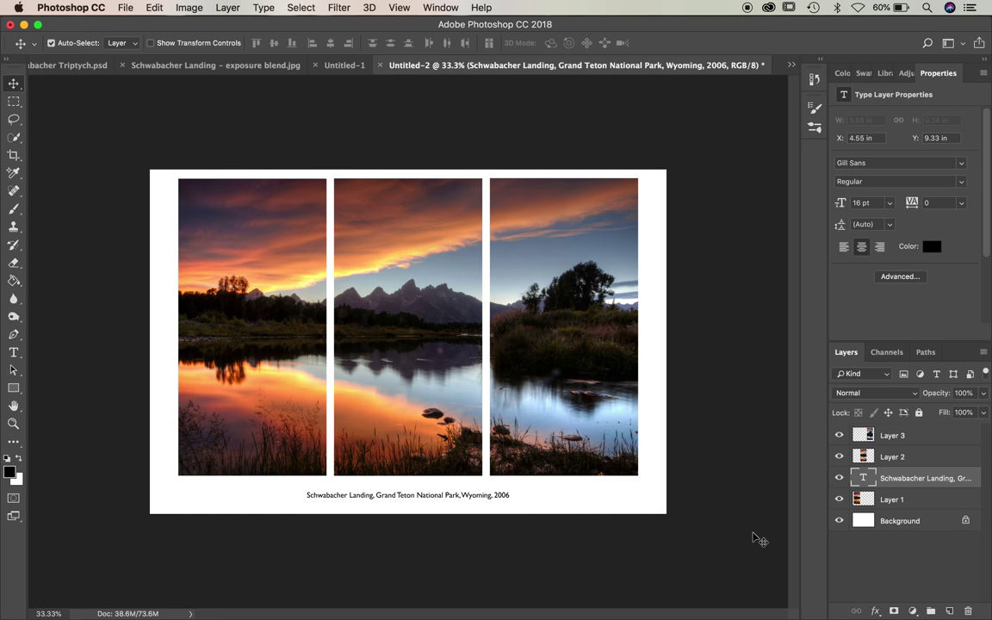
pyautogui.press('super+equal')
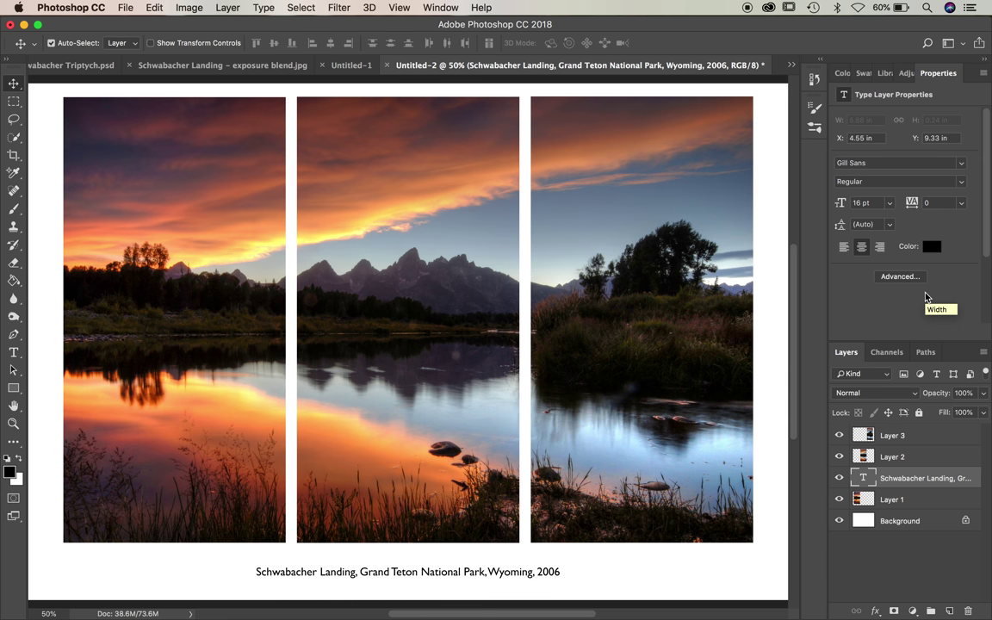
pyautogui.click(348, 68)
pyautogui.press('super+equal')
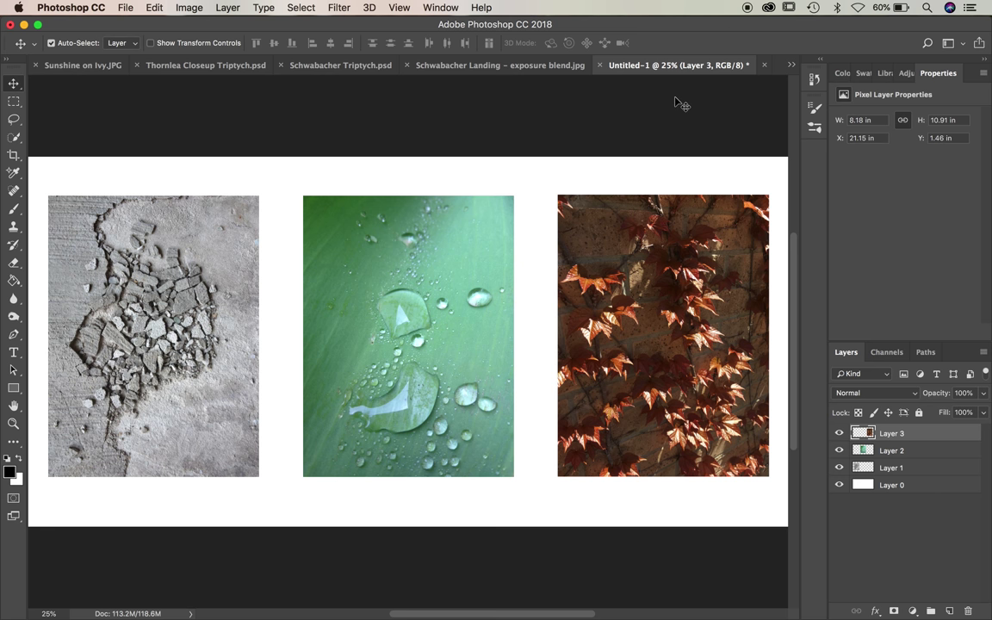
# - Save the close-up triptych as Thornlea.psd with Maximize Compatibility
pyautogui.click(126, 8)
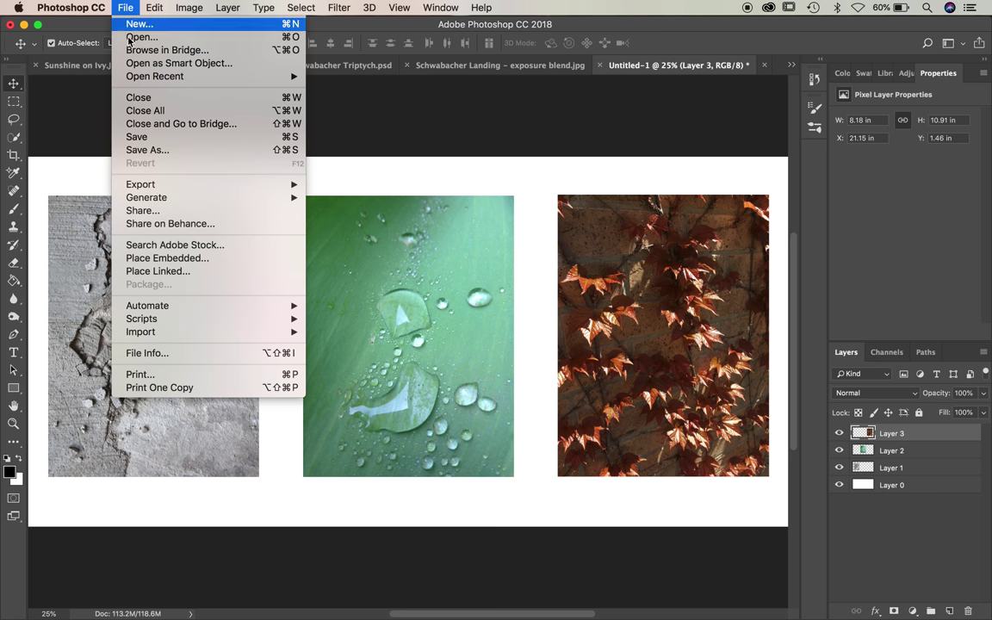
pyautogui.click(156, 142)
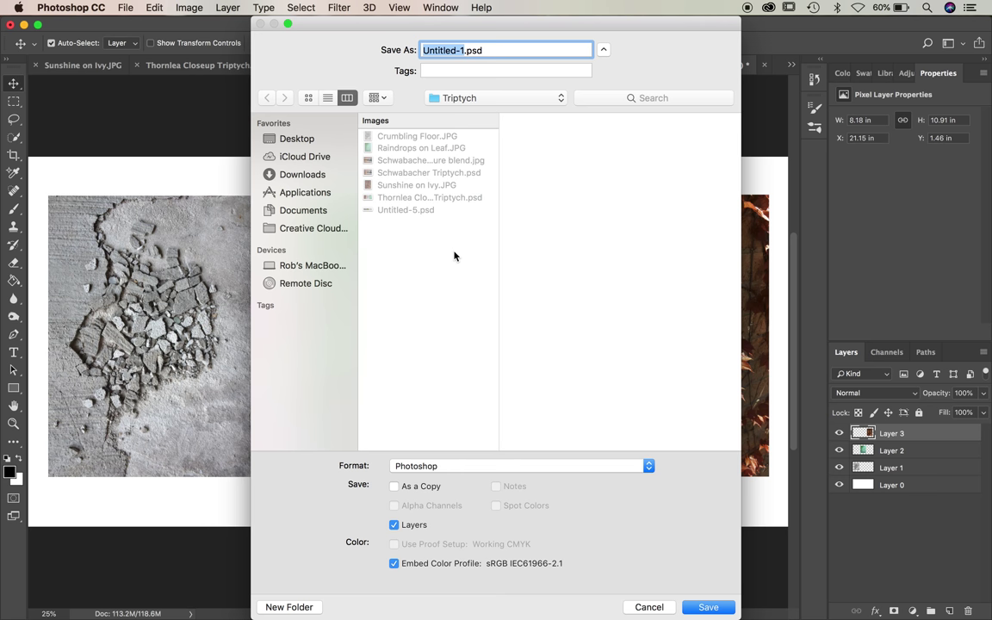
pyautogui.write('Thornlea')
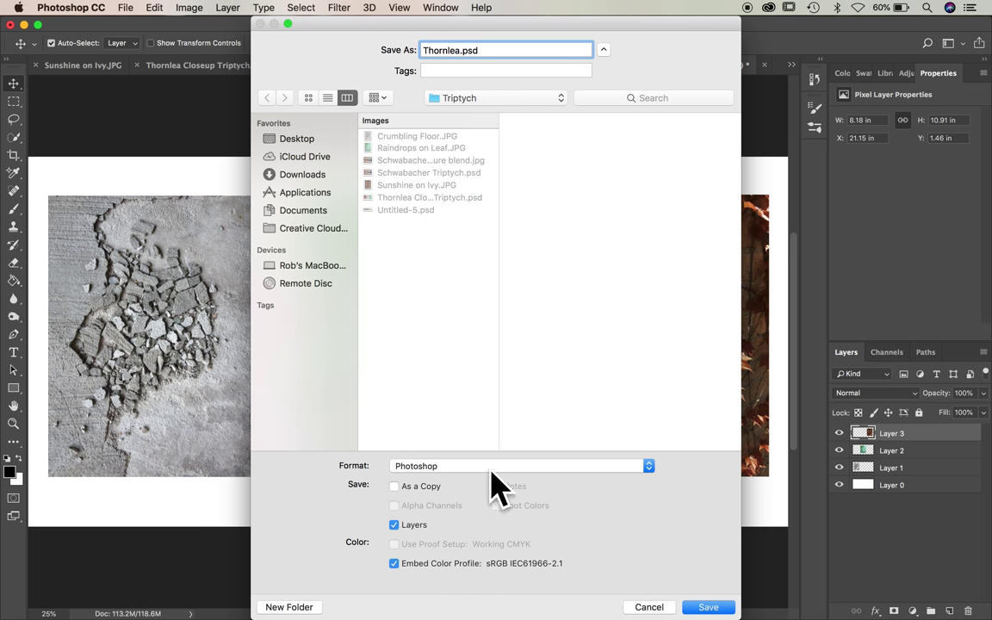
pyautogui.press('Return')
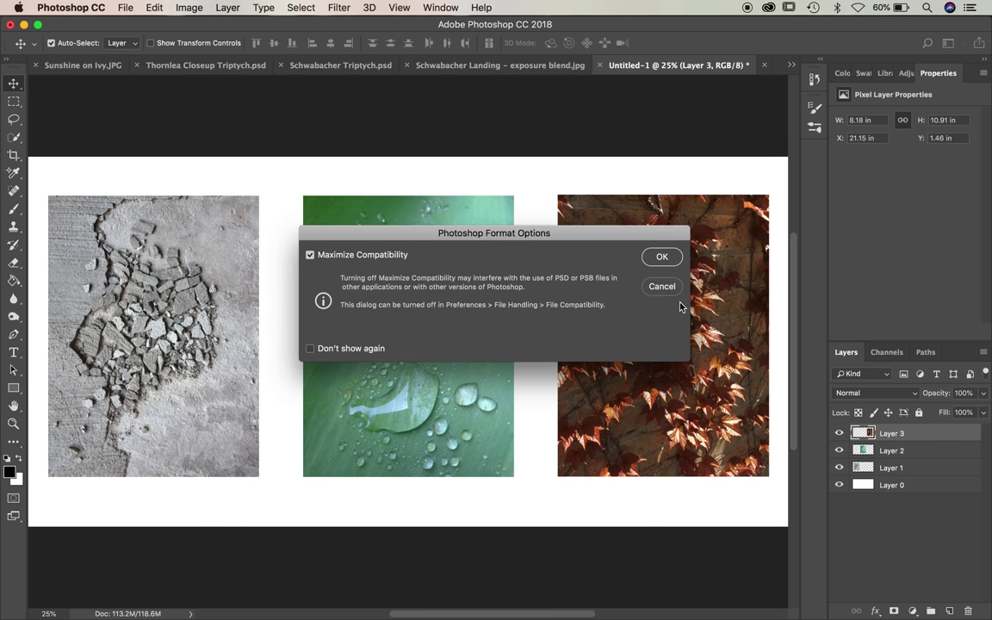
pyautogui.click(663, 257)
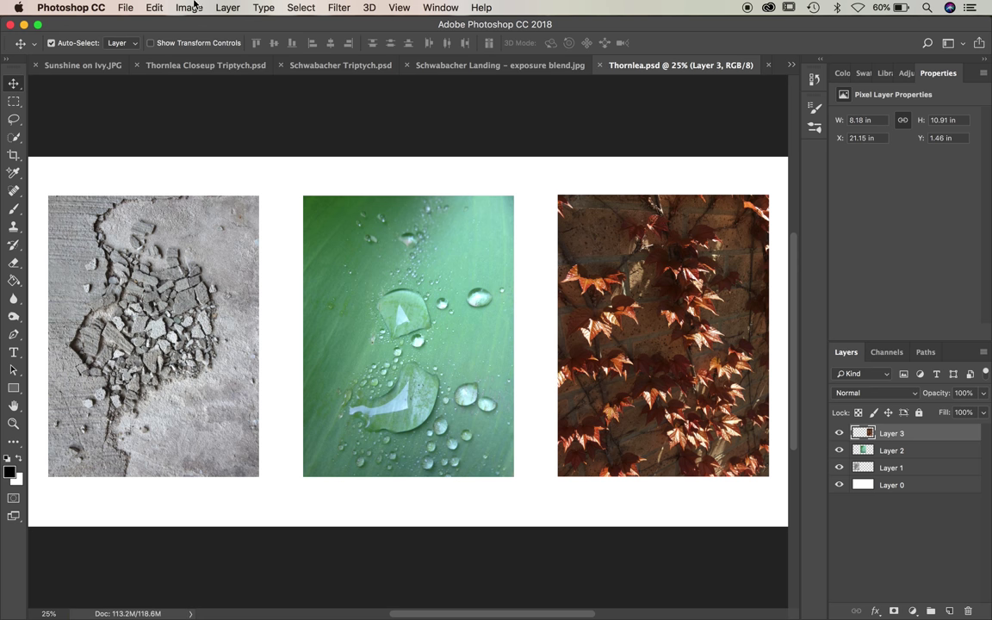
# - Save a JPEG copy, Thornlea.jpg, at quality 12 (Maximum)
pyautogui.click(124, 7)
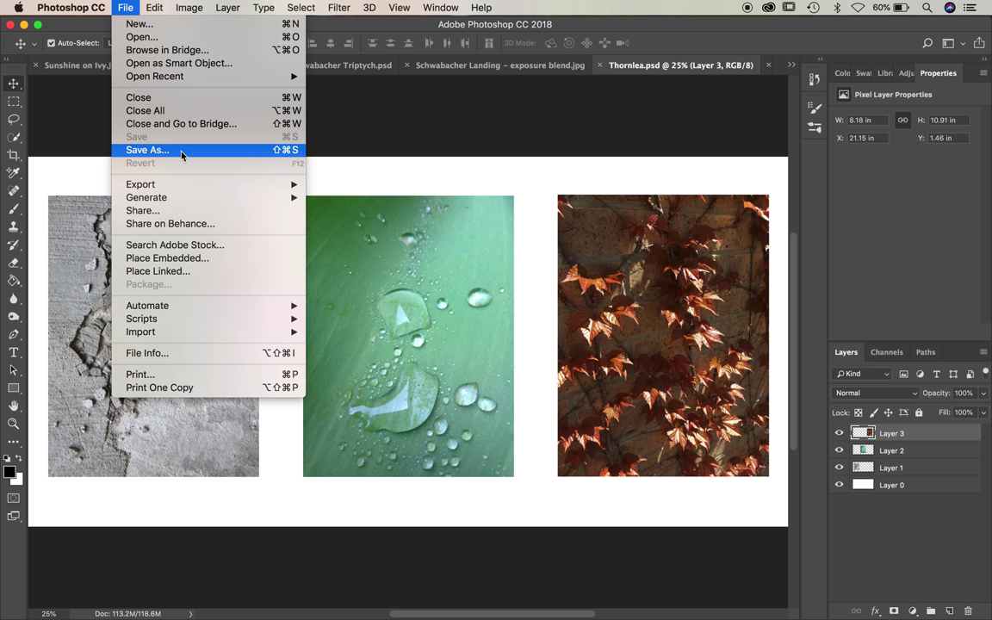
pyautogui.click(148, 149)
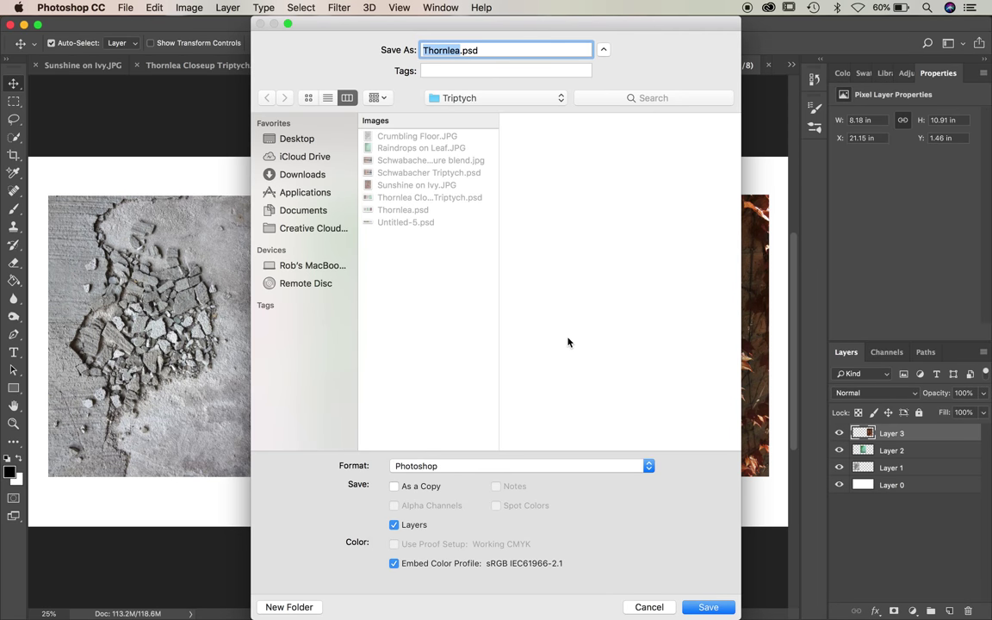
pyautogui.click(648, 468)
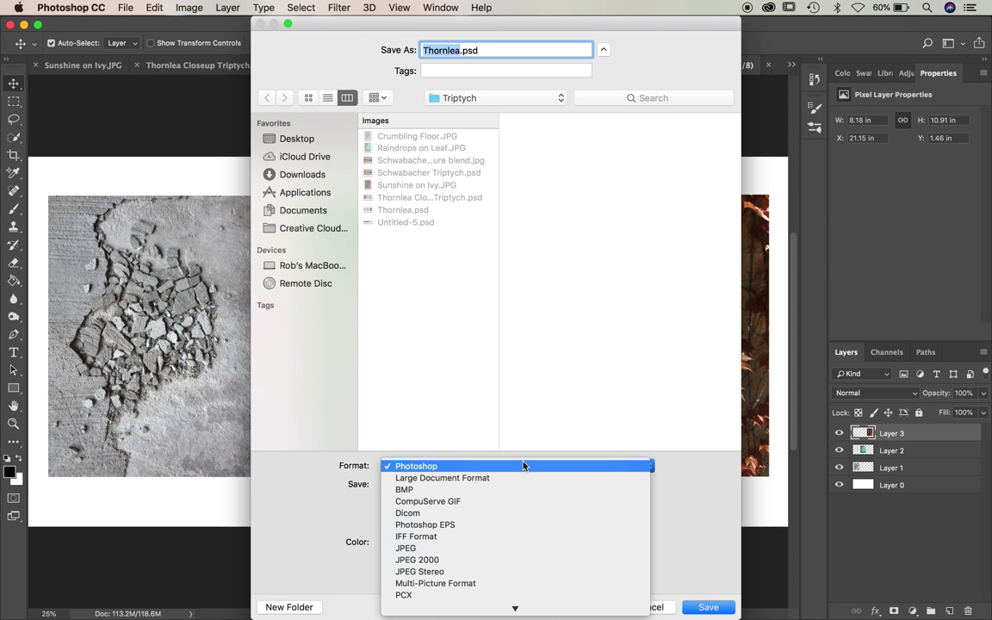
pyautogui.click(428, 548)
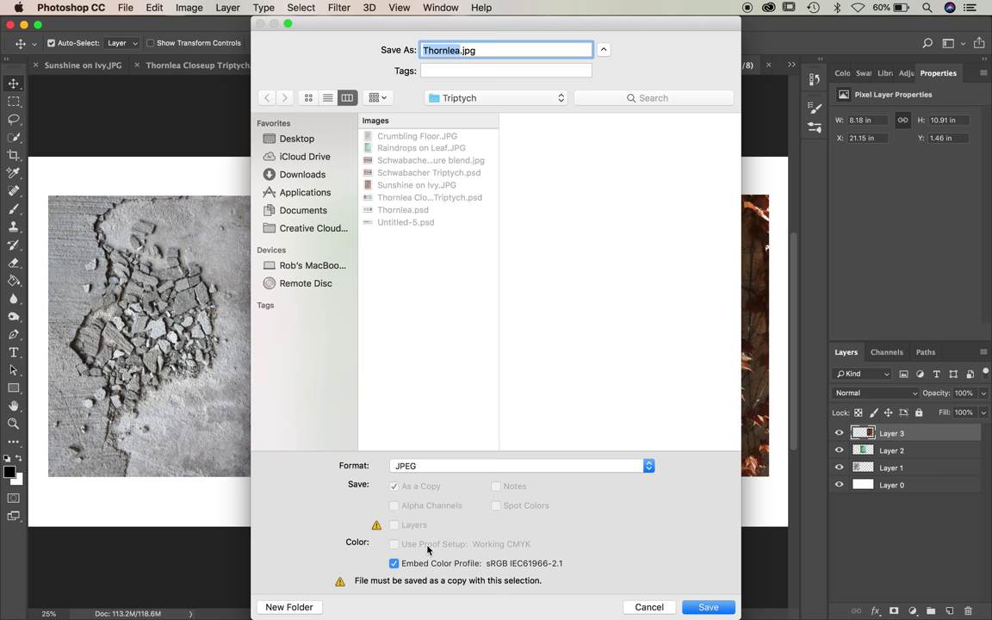
pyautogui.click(711, 605)
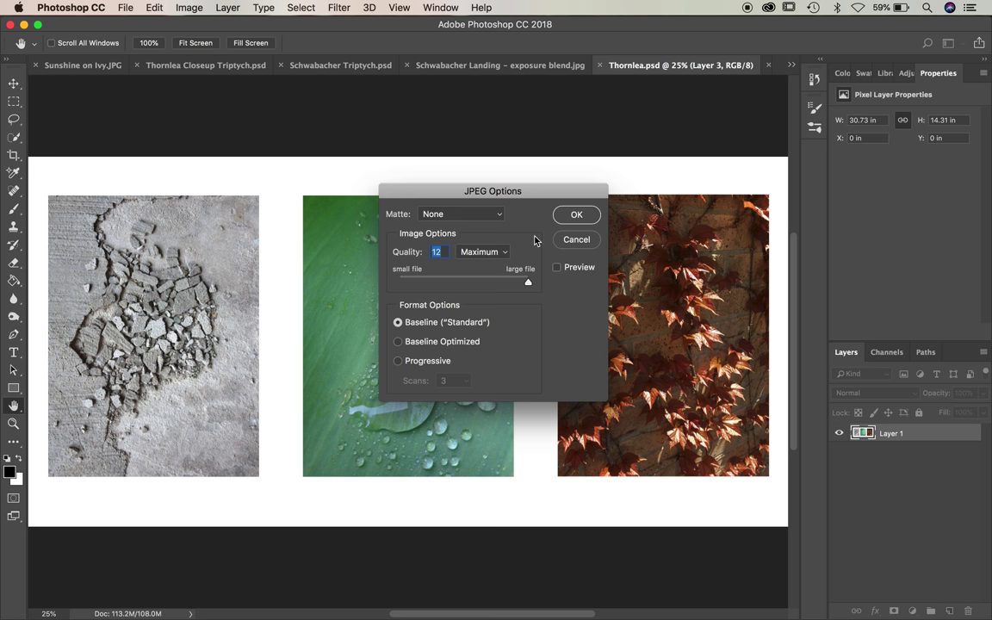
pyautogui.click(574, 215)
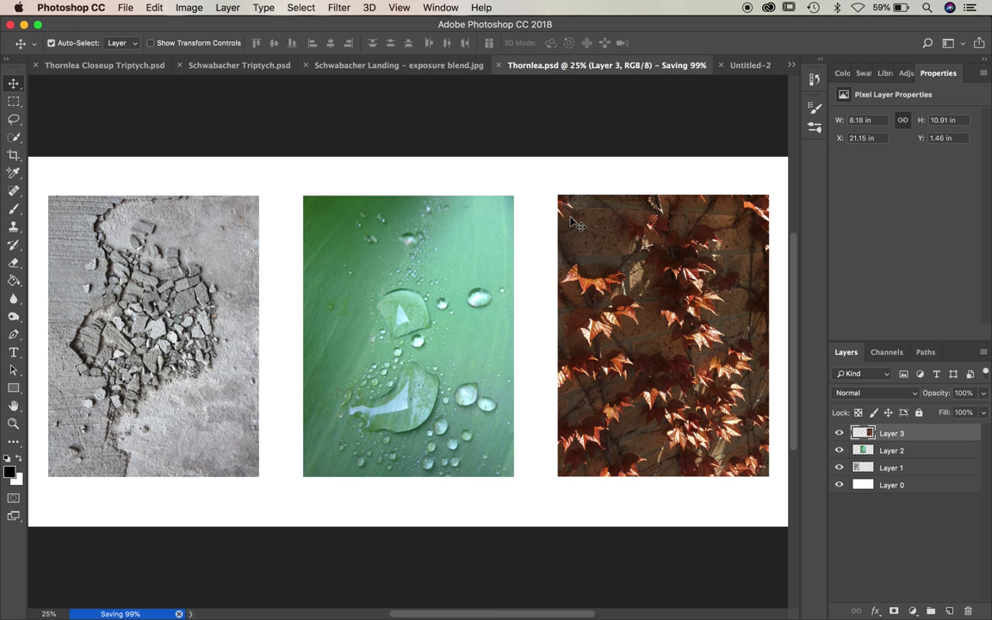
# - In Finder, compare the details of Thornlea.jpg and Thornlea.psd, then return to Photoshop
pyautogui.press('super+Tab')
pyautogui.press('super+Tab')
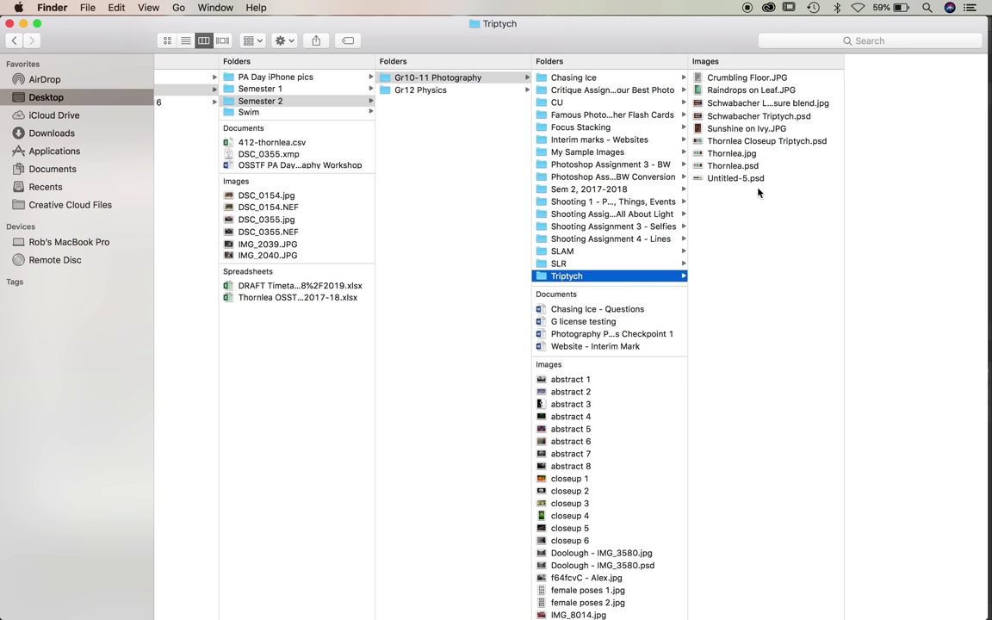
pyautogui.click(742, 157)
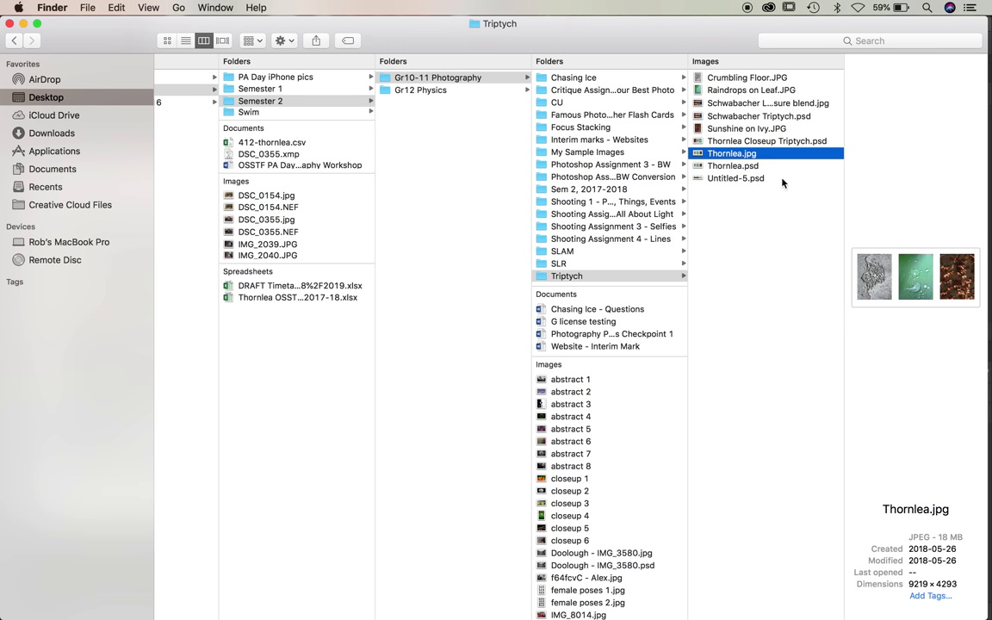
pyautogui.press('Down')
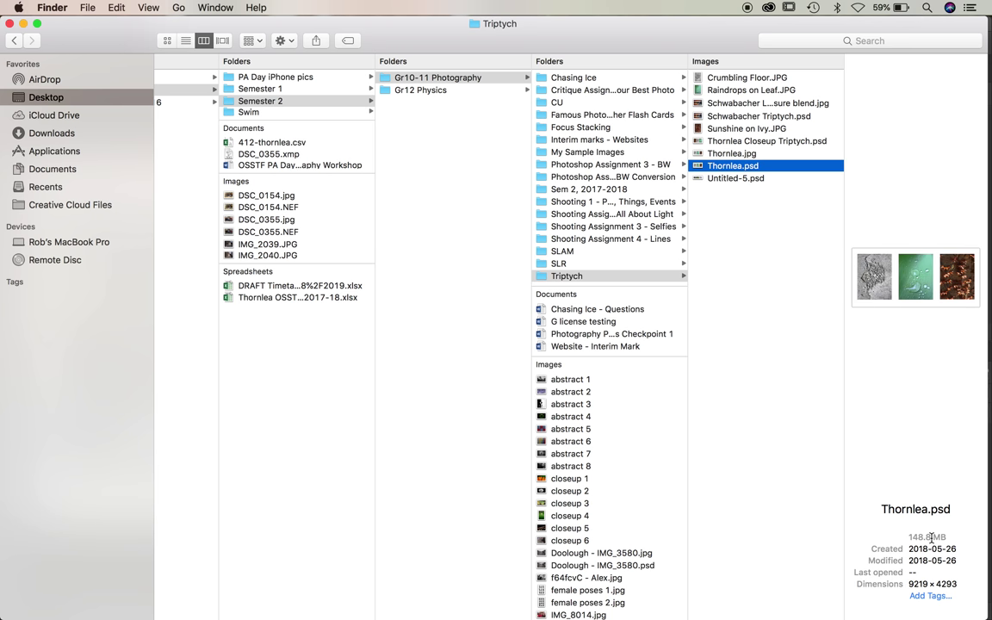
pyautogui.click(741, 153)
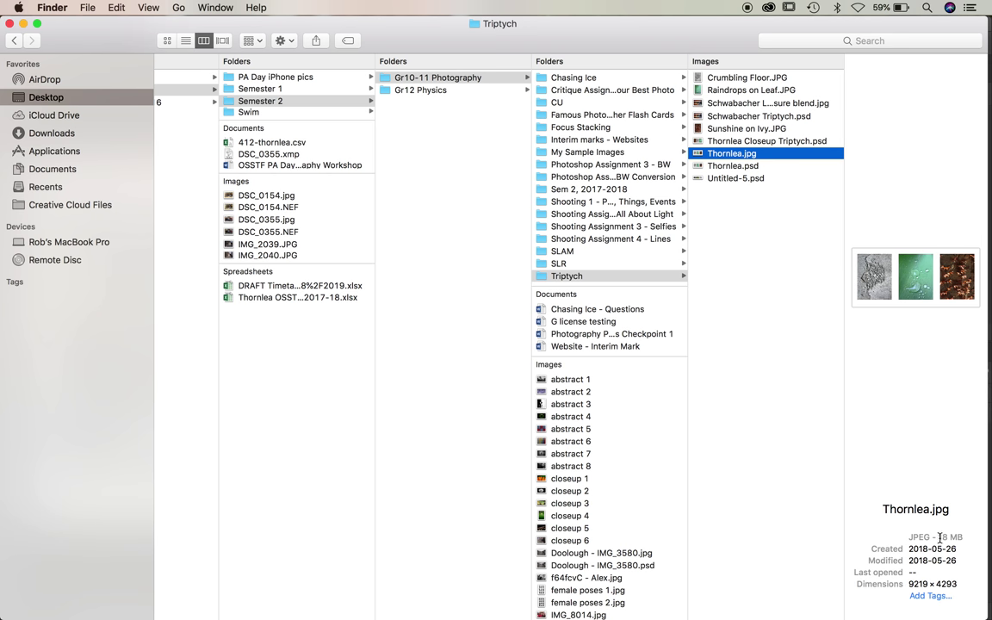
pyautogui.press('super+Tab')
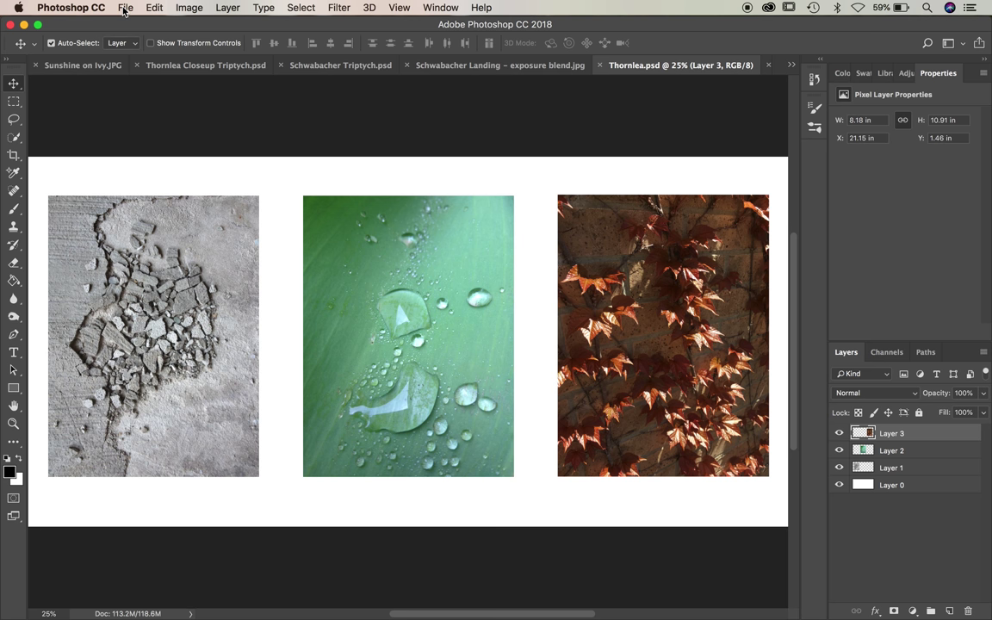
# - Save a quality 8 (High) JPEG copy named 'Thornlea - small.jpg' without replacing Thornlea.jpg
pyautogui.click(125, 9)
pyautogui.click(150, 144)
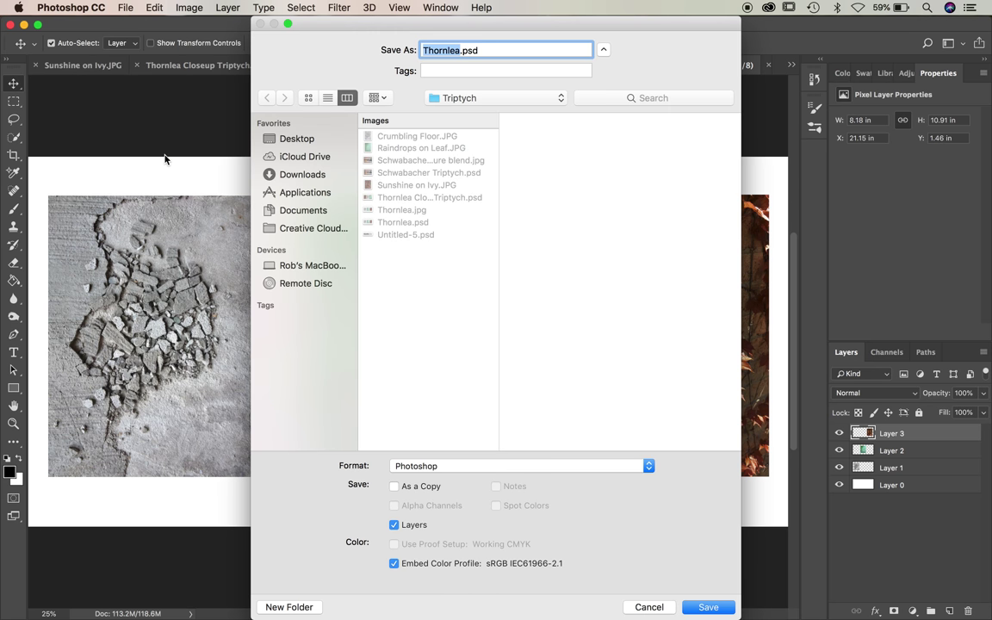
pyautogui.click(573, 465)
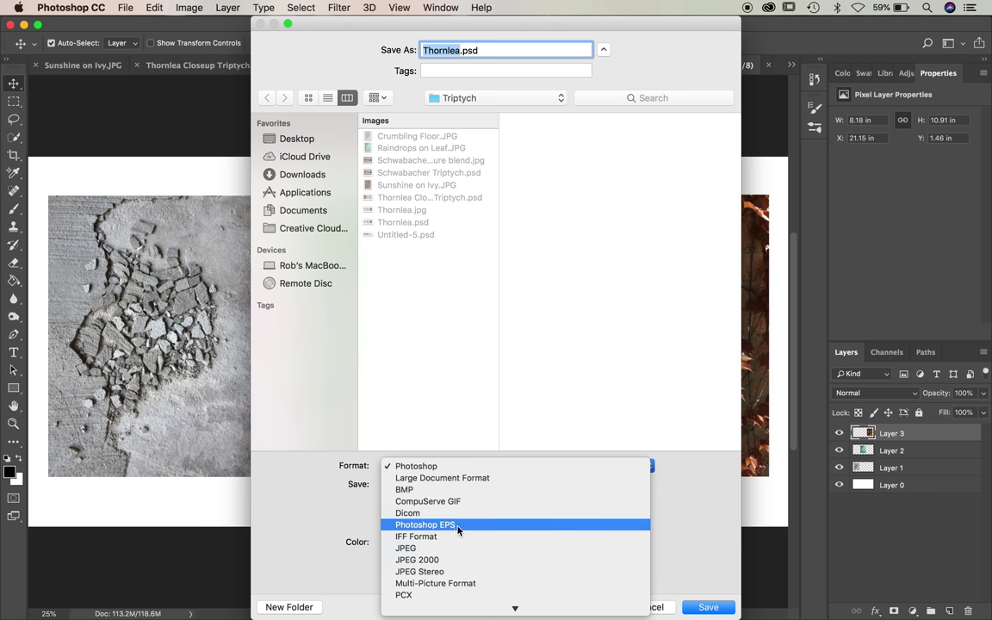
pyautogui.click(440, 549)
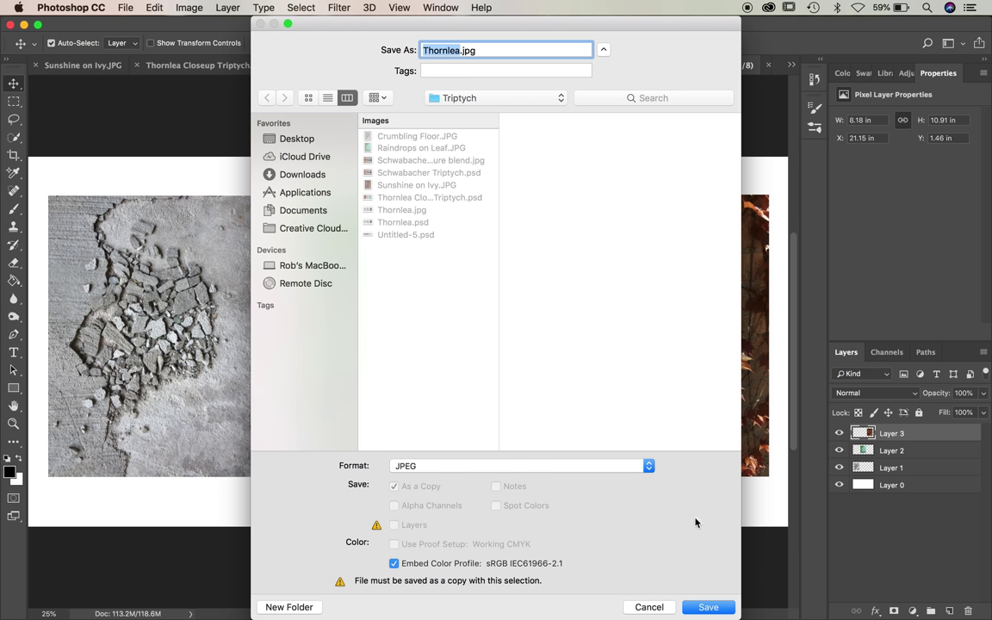
pyautogui.click(708, 607)
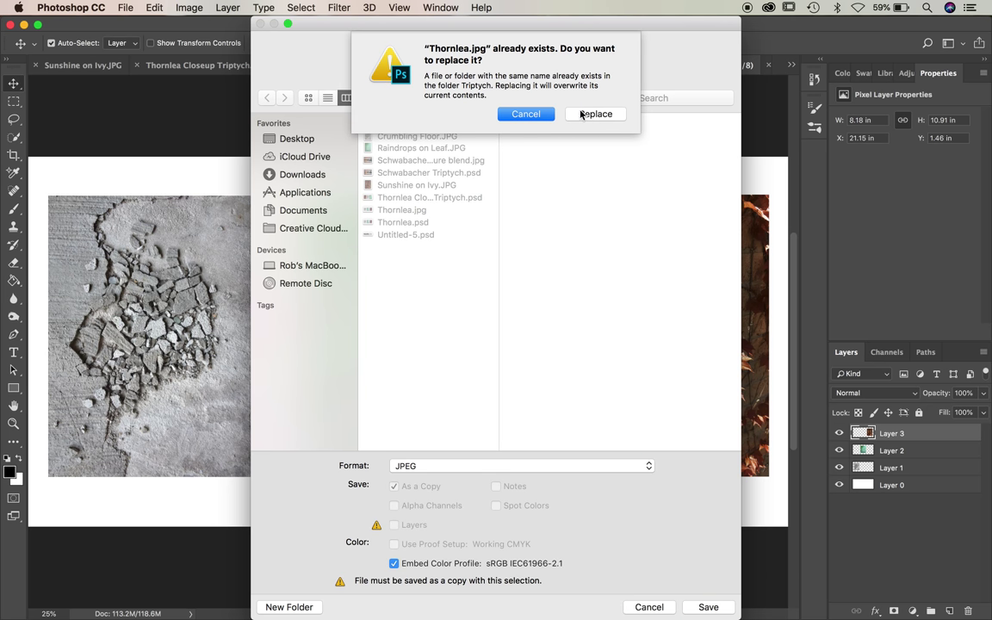
pyautogui.click(527, 114)
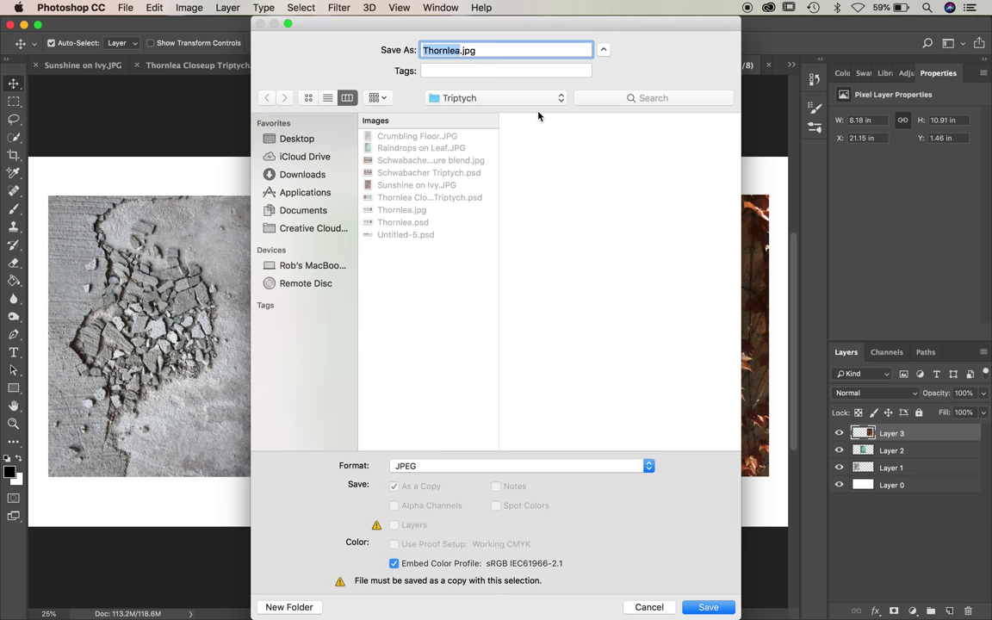
pyautogui.click(459, 51)
pyautogui.write('- small')
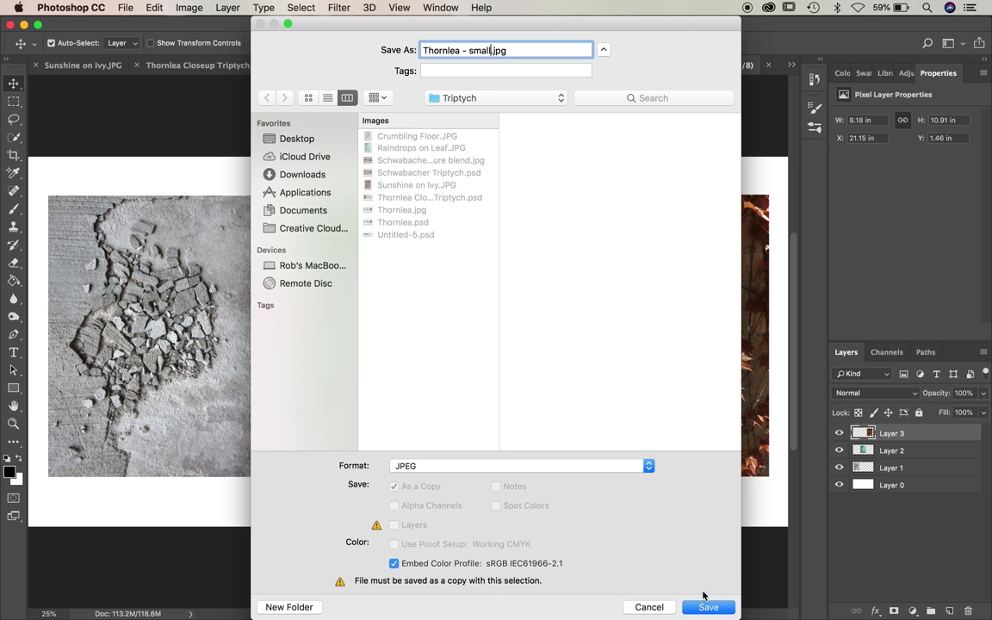
pyautogui.click(706, 606)
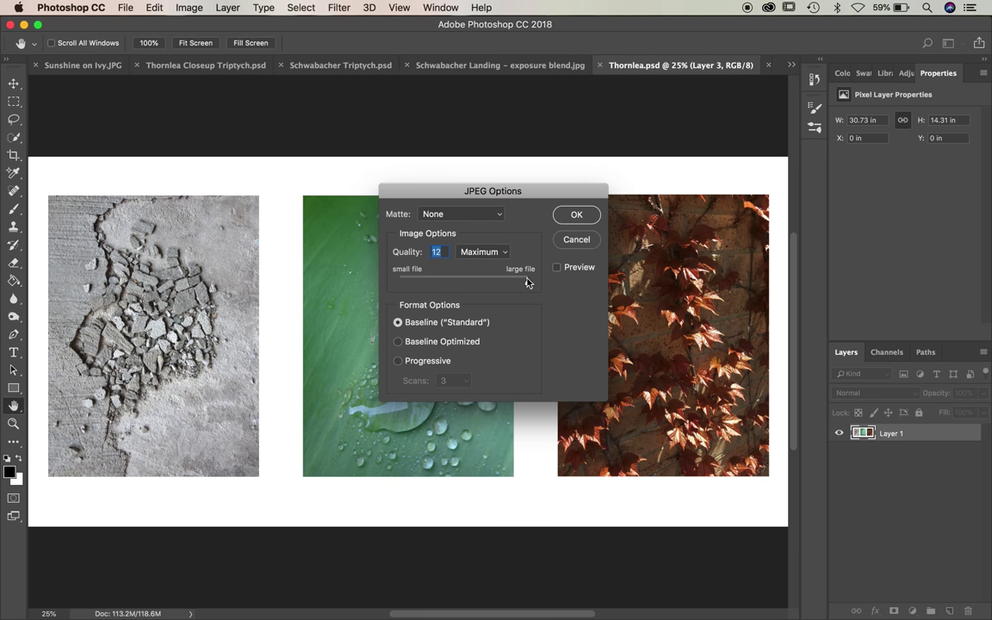
pyautogui.moveTo(527, 282); pyautogui.dragTo(485, 283)
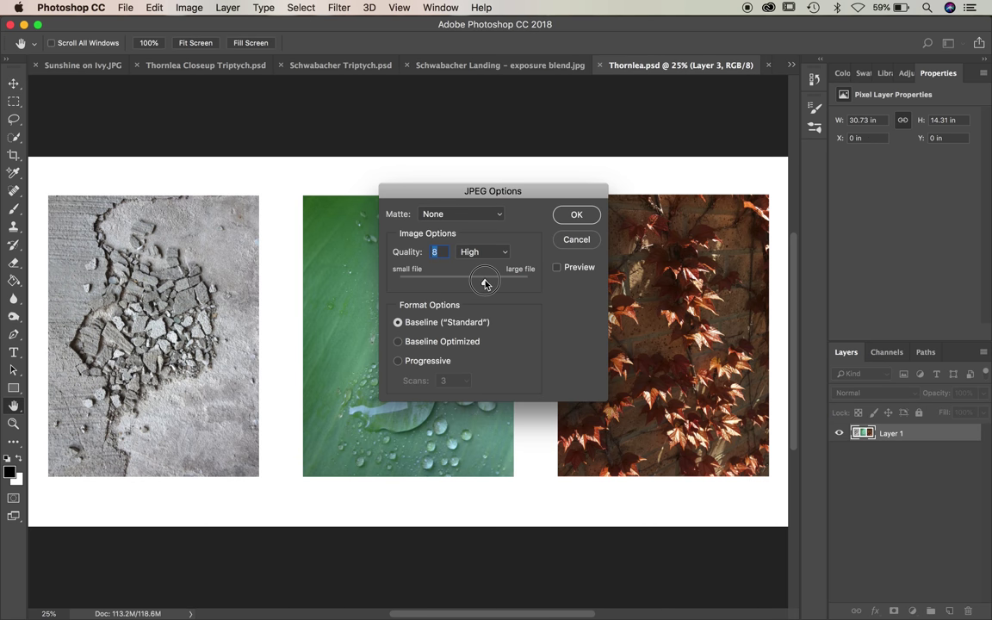
pyautogui.click(579, 214)
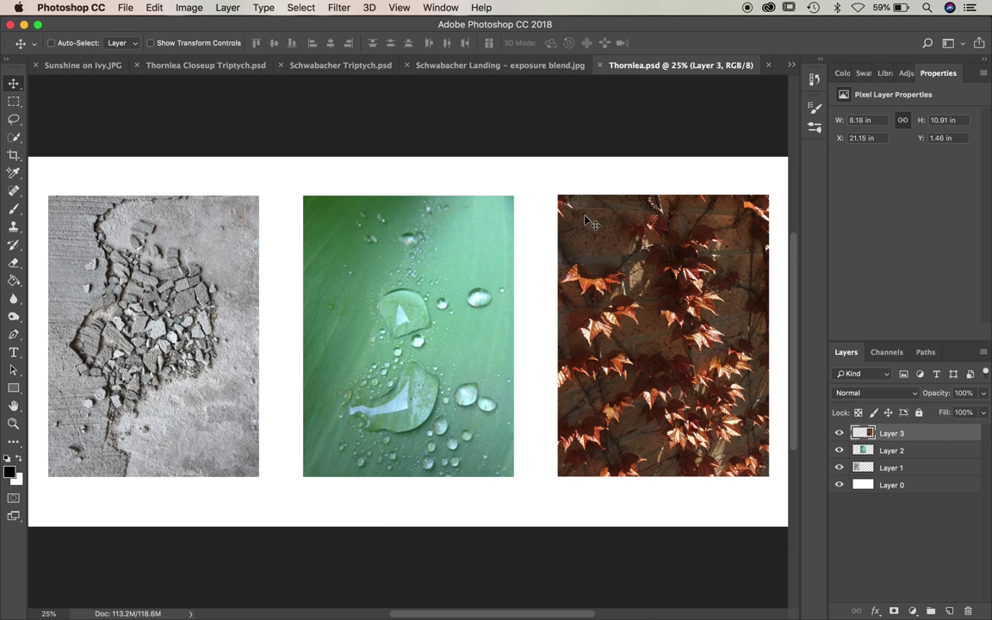
pyautogui.press('super+Tab')
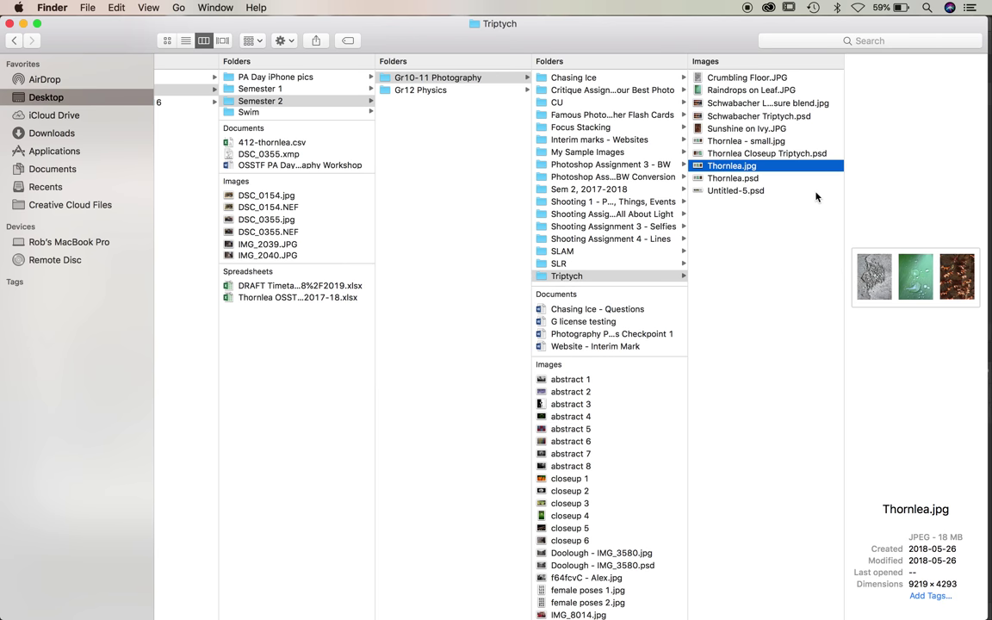
# - Step through the Triptych folder to check that Thornlea - small.jpg is 4.6 MB
pyautogui.press('Up')
pyautogui.press('Down')
pyautogui.press('Up')
pyautogui.press('Up')
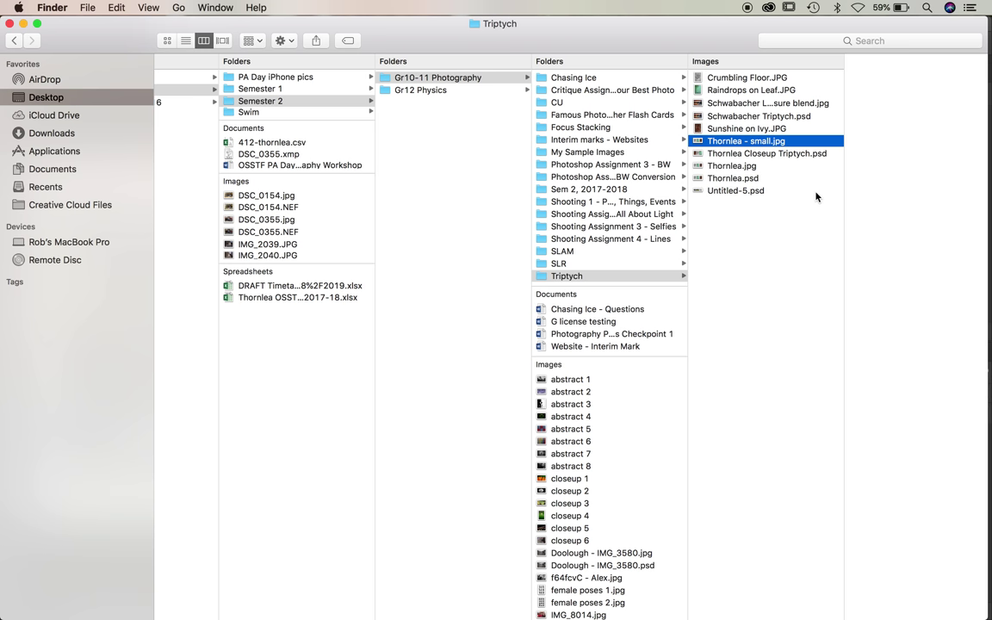